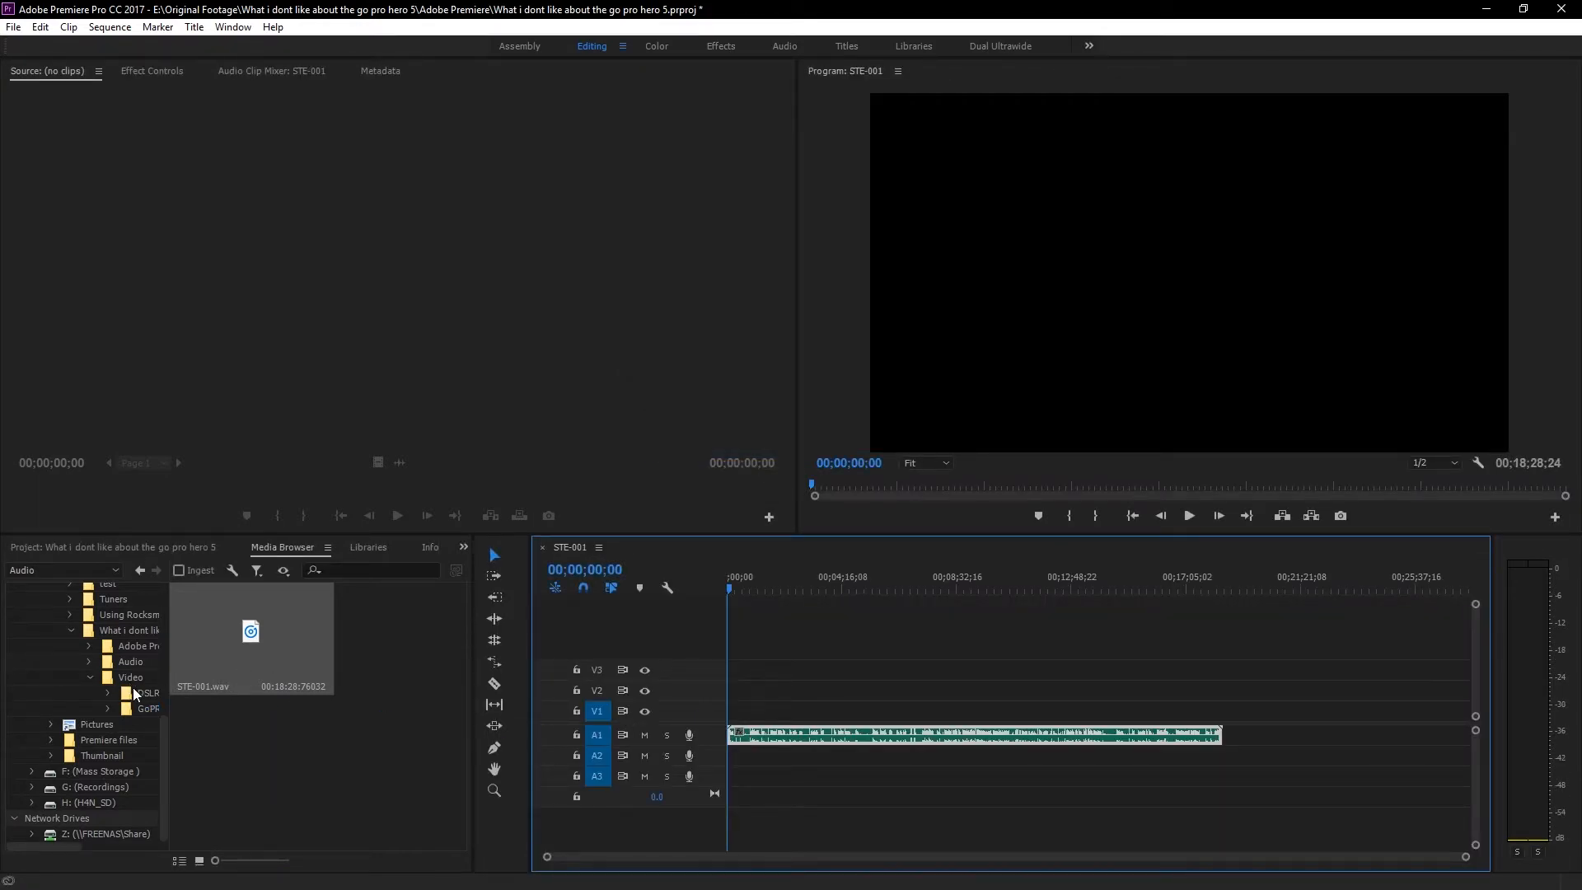
- Place the DSLR clips MVI_3007.MOV and MVI_3009.MOV one after the other on V2, and GoPro clip GOPR0390.MP4 above them on V3
click(134, 690)
drag(560, 680, 724, 688)
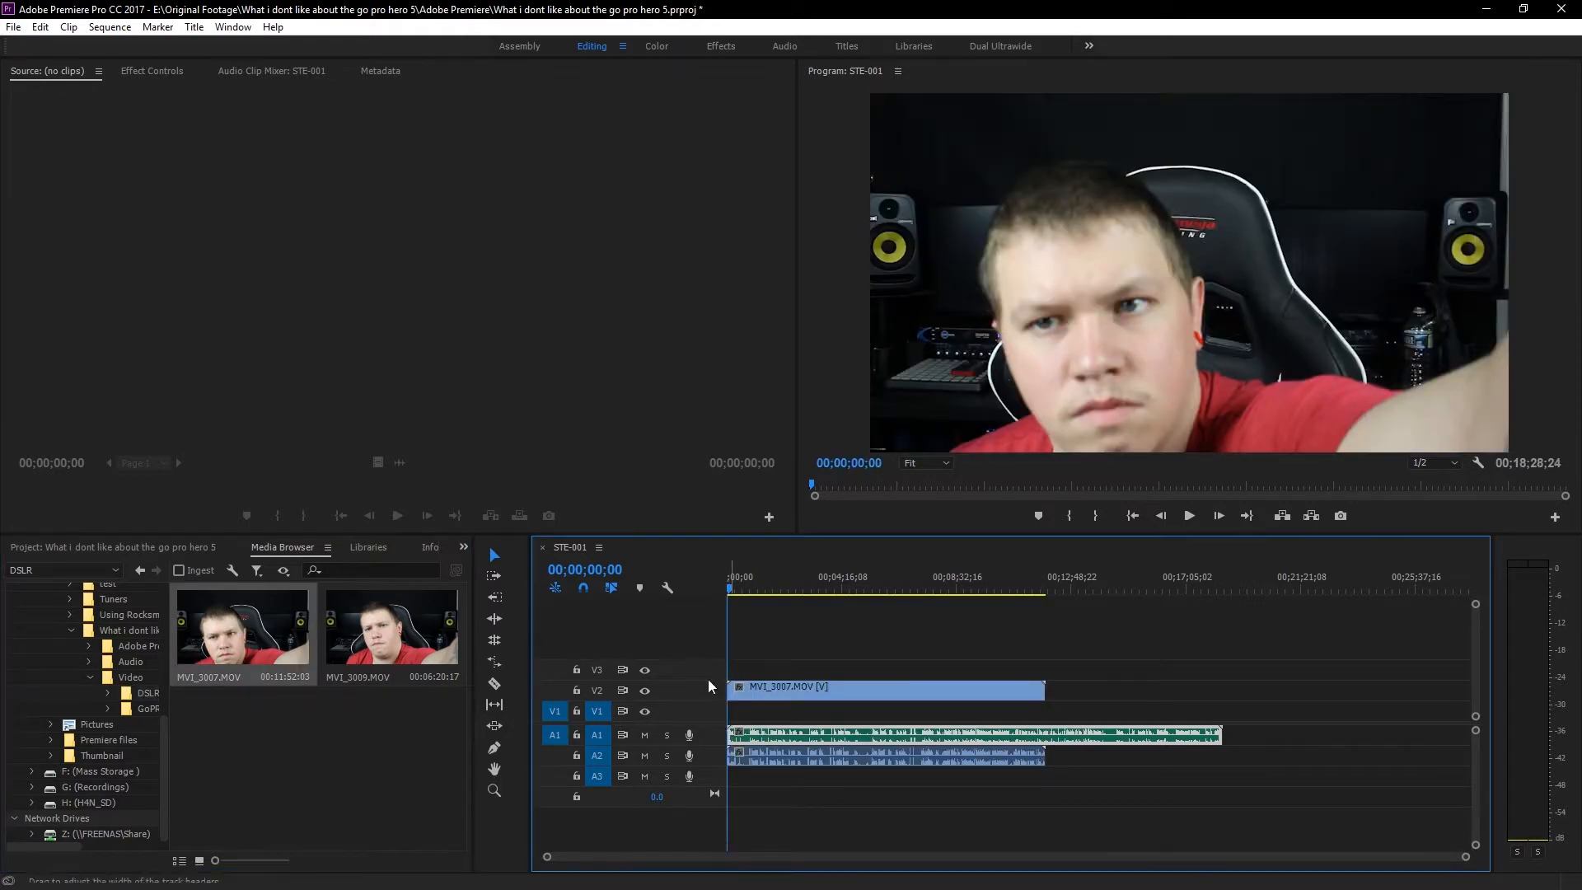
drag(406, 642, 1081, 692)
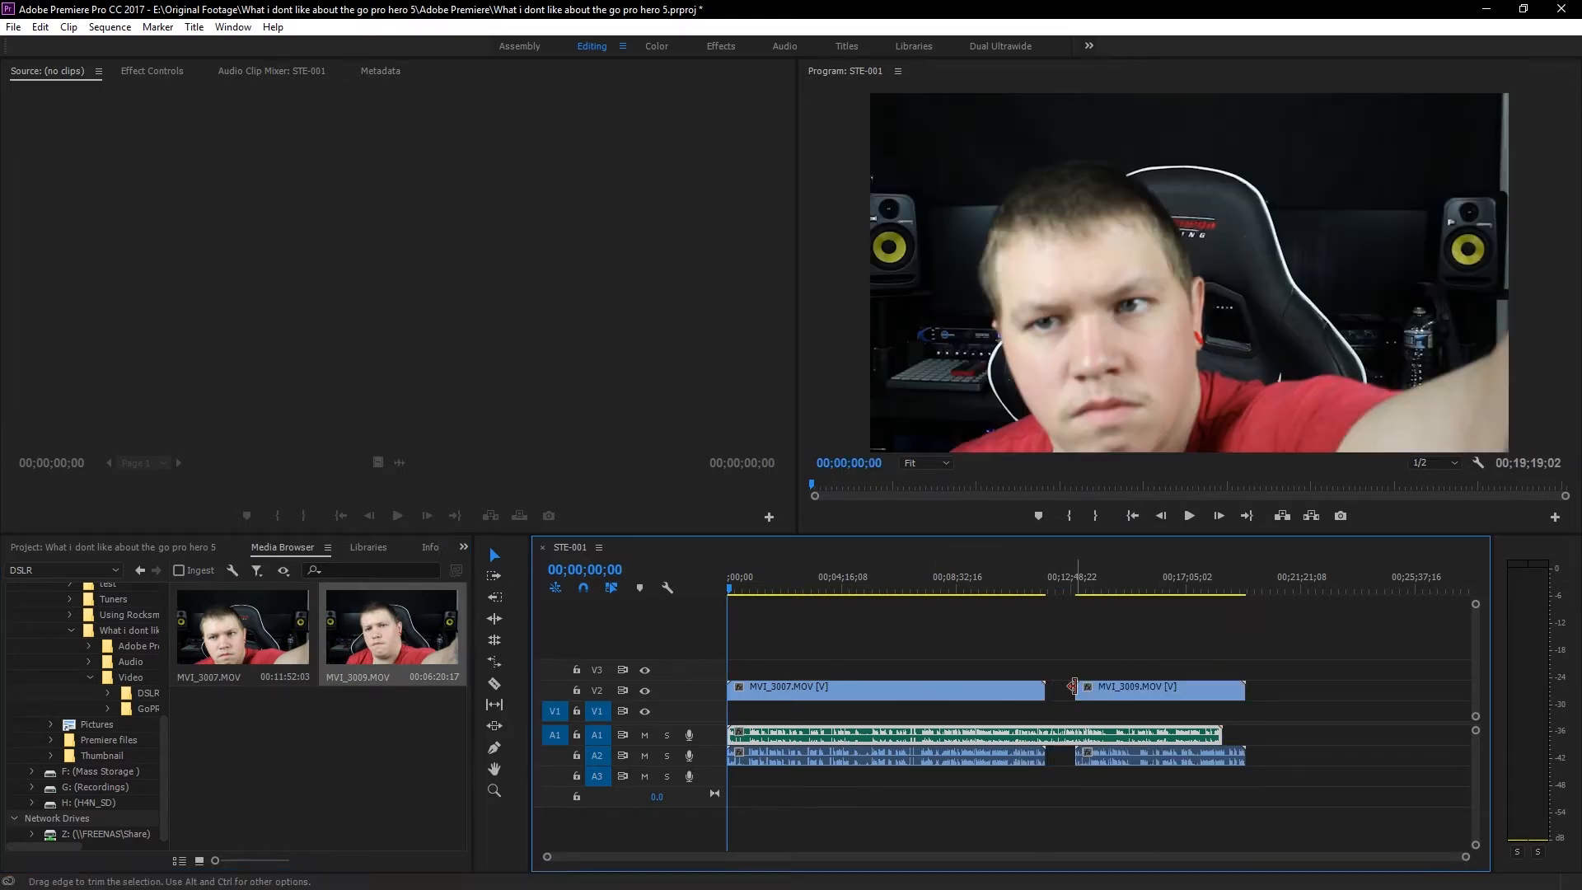
click(142, 708)
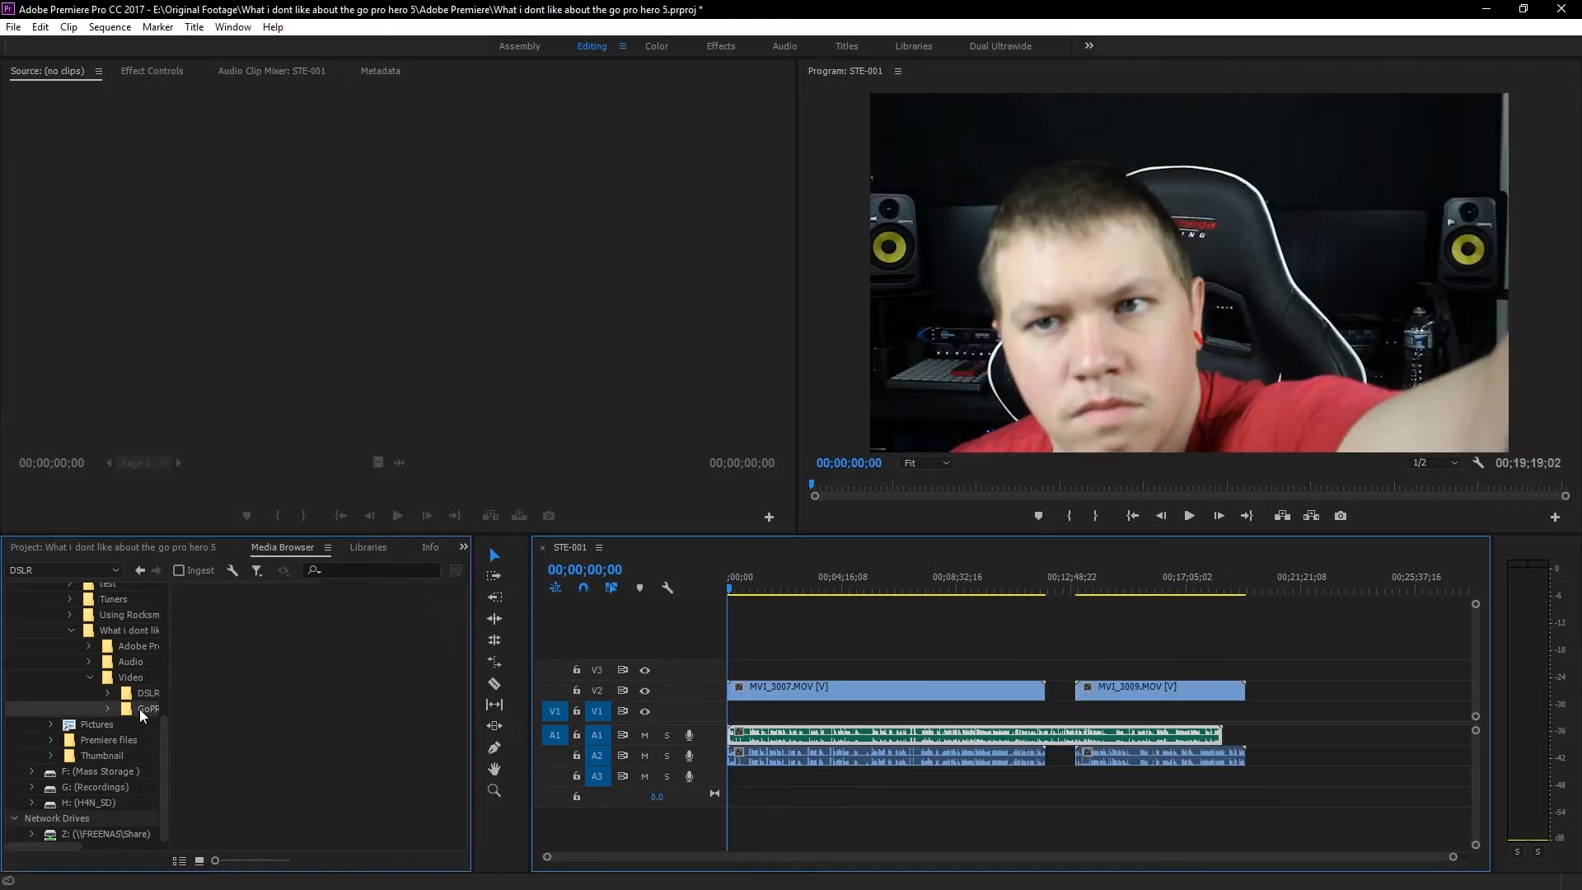
drag(303, 664, 991, 664)
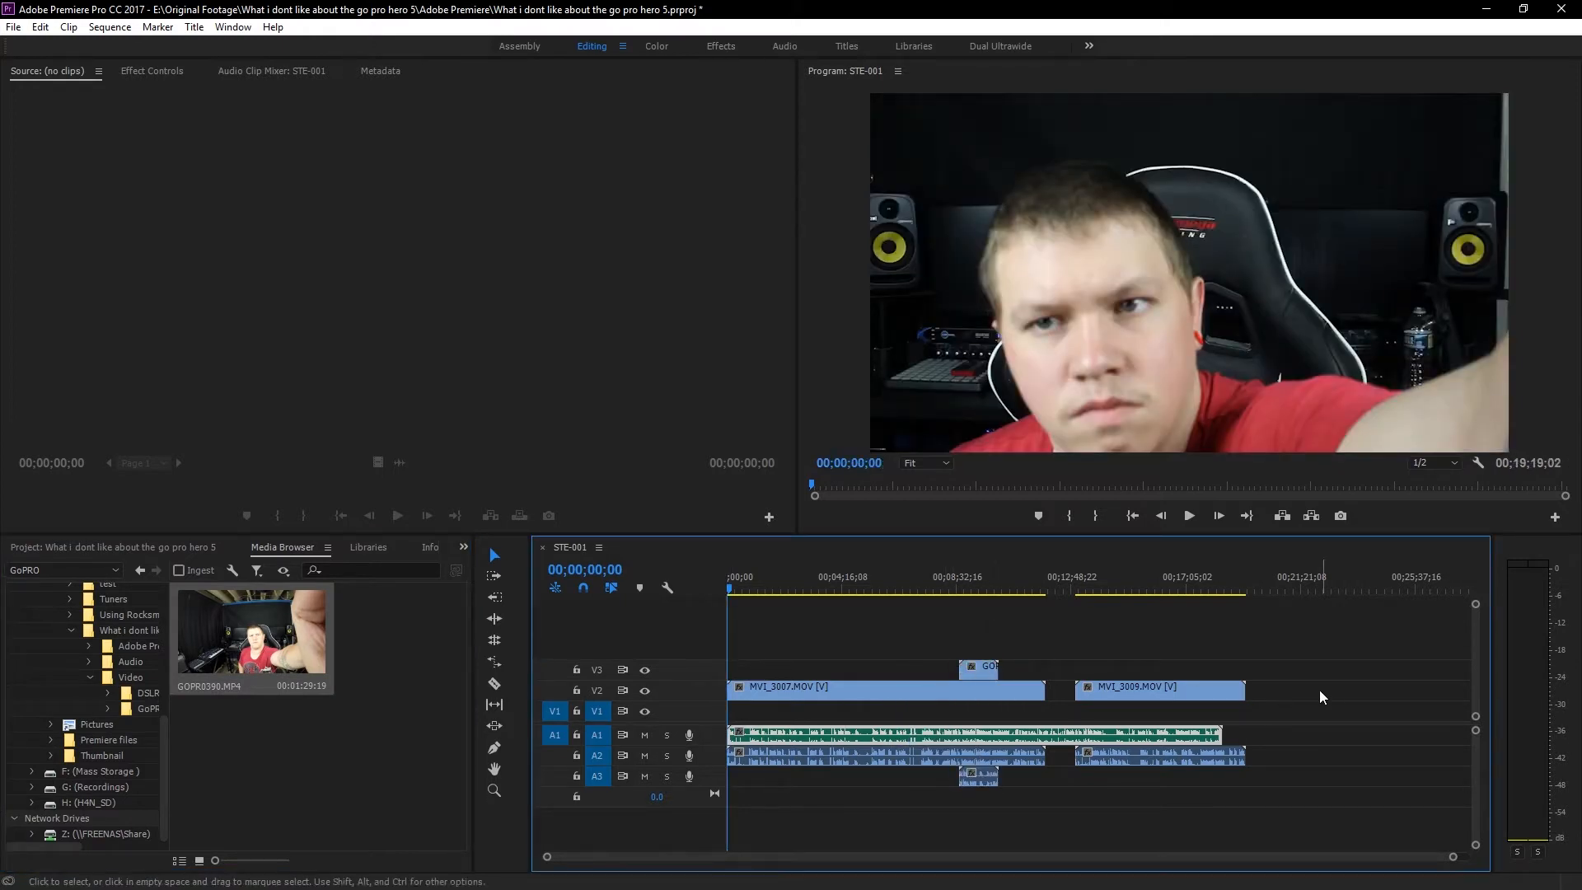
- Synchronize the MVI_3009.MOV clip with the STE-001 audio on A1, using Audio track channel 1 as the synchronize point
click(1122, 692)
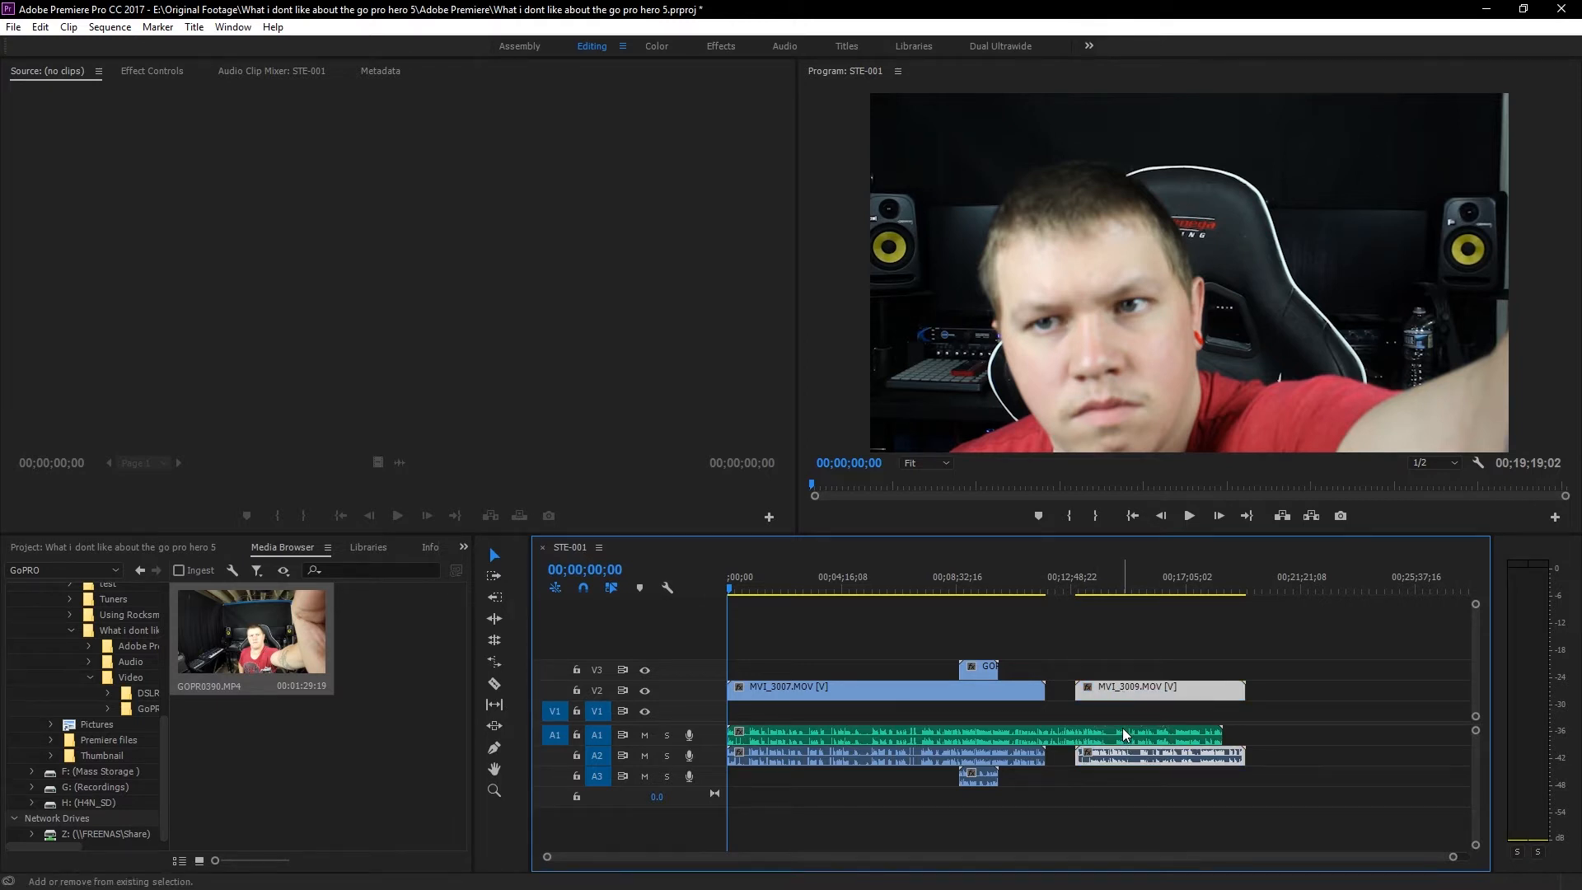
shift+click(1122, 733)
right_click(1122, 733)
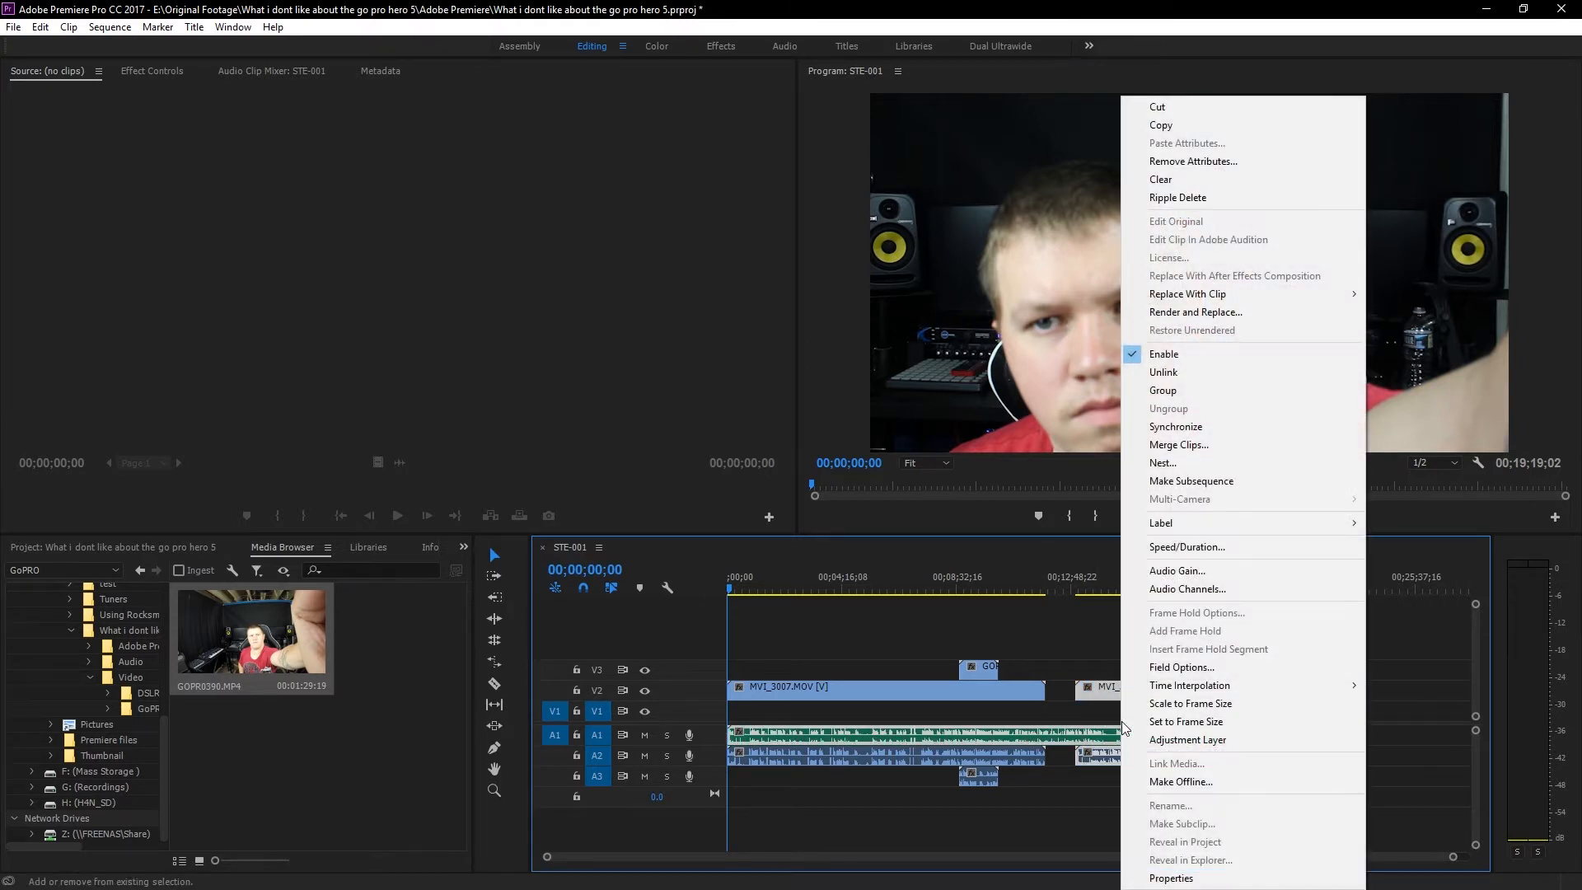
click(1175, 425)
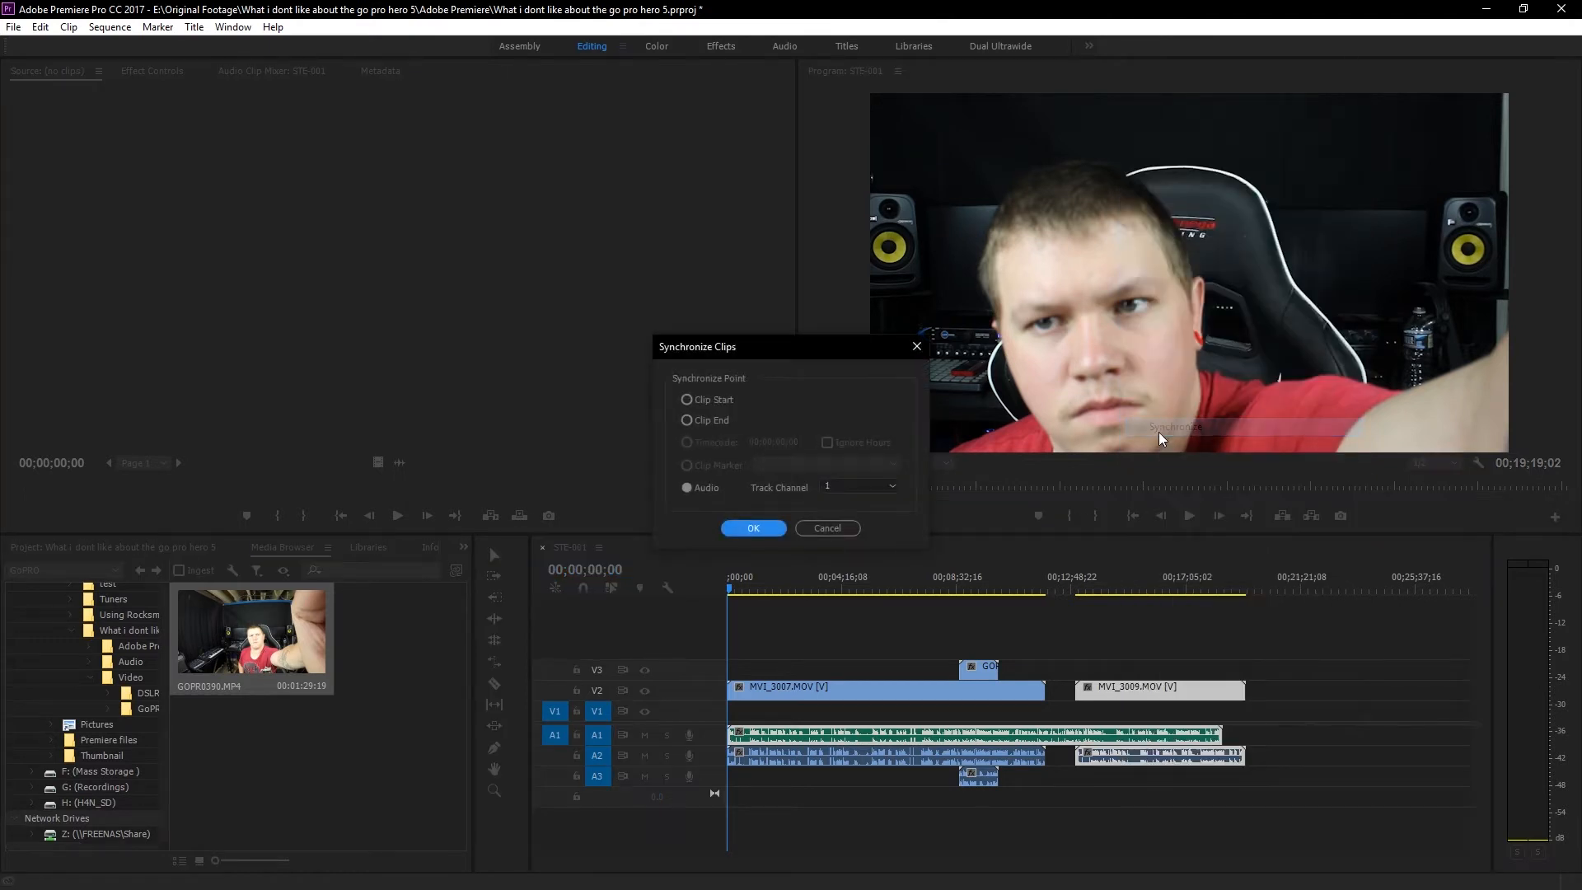
click(752, 528)
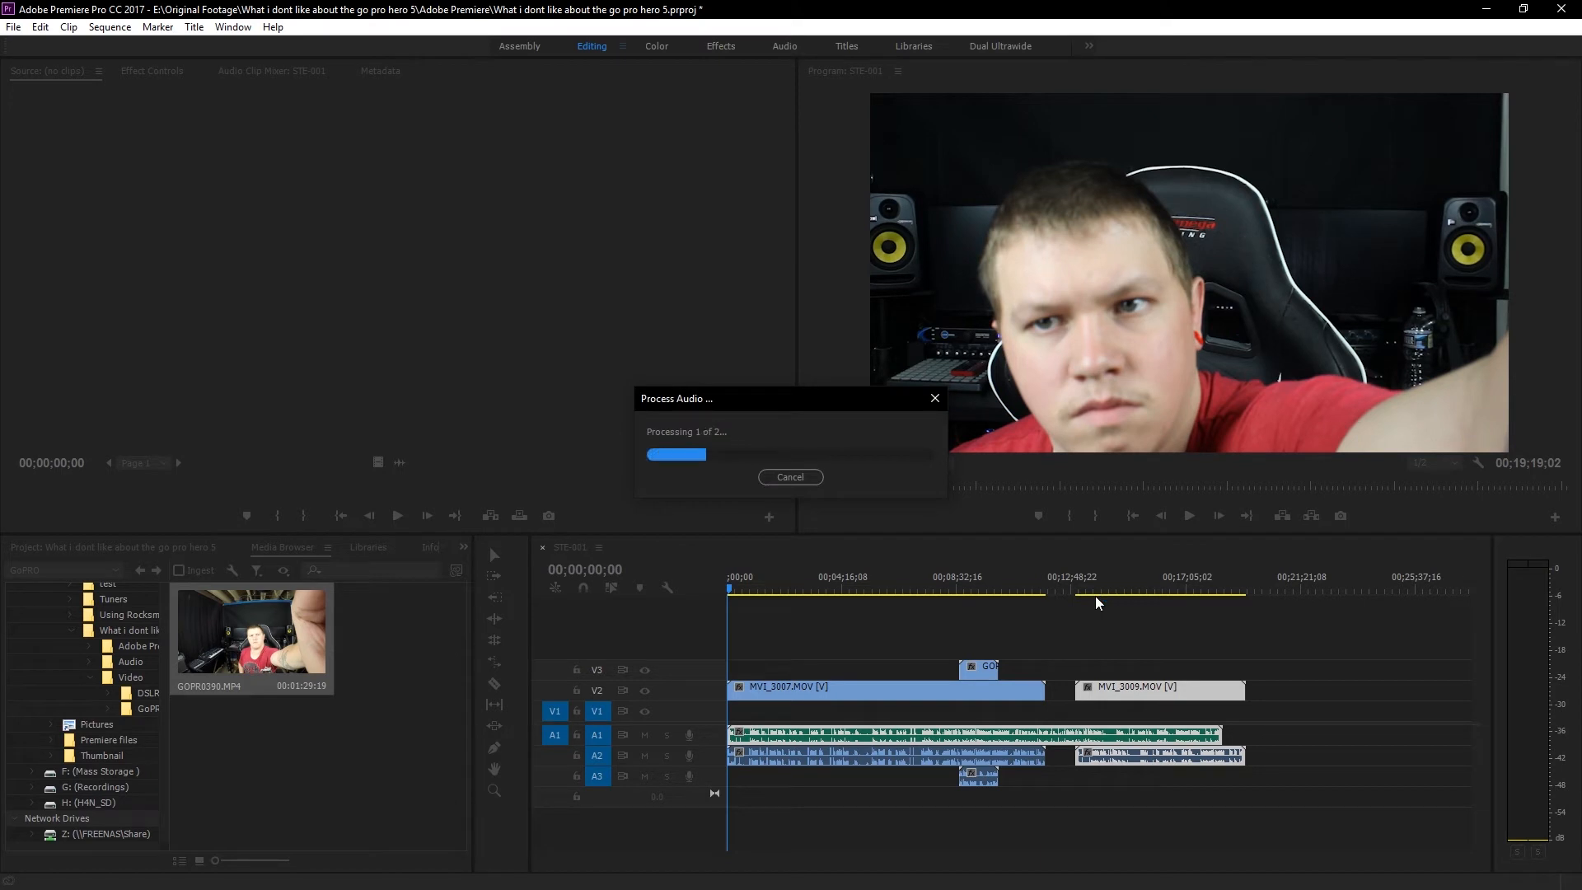
- Synchronize the MVI_3007.MOV clip with the STE-001 audio on A1, using Audio track channel 1 as the synchronize point
click(1000, 698)
shift+click(991, 732)
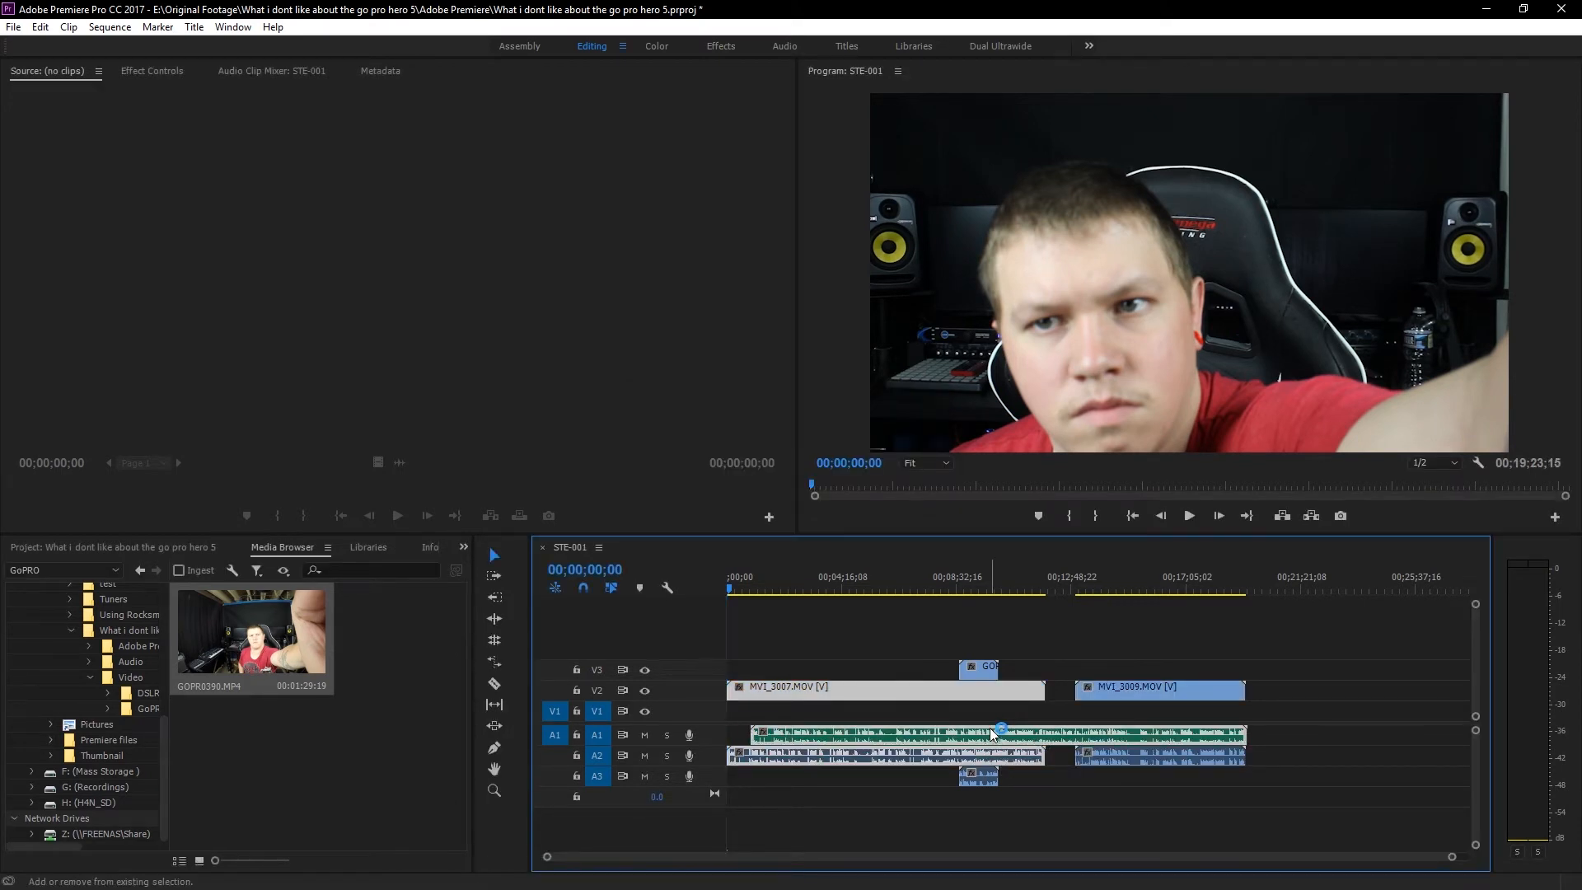
right_click(990, 733)
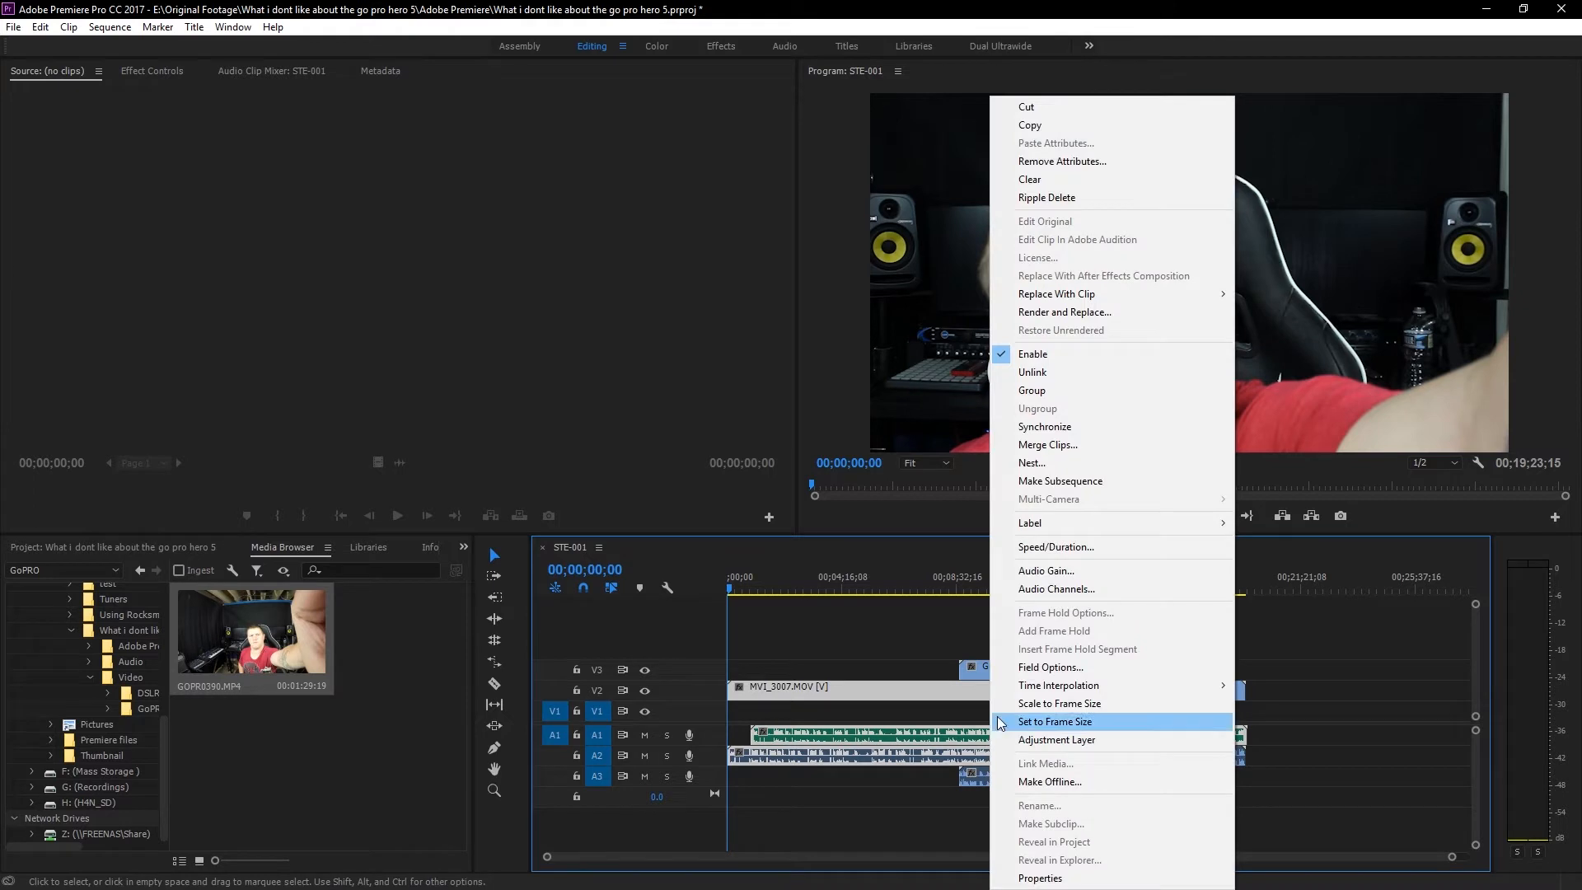
click(1036, 429)
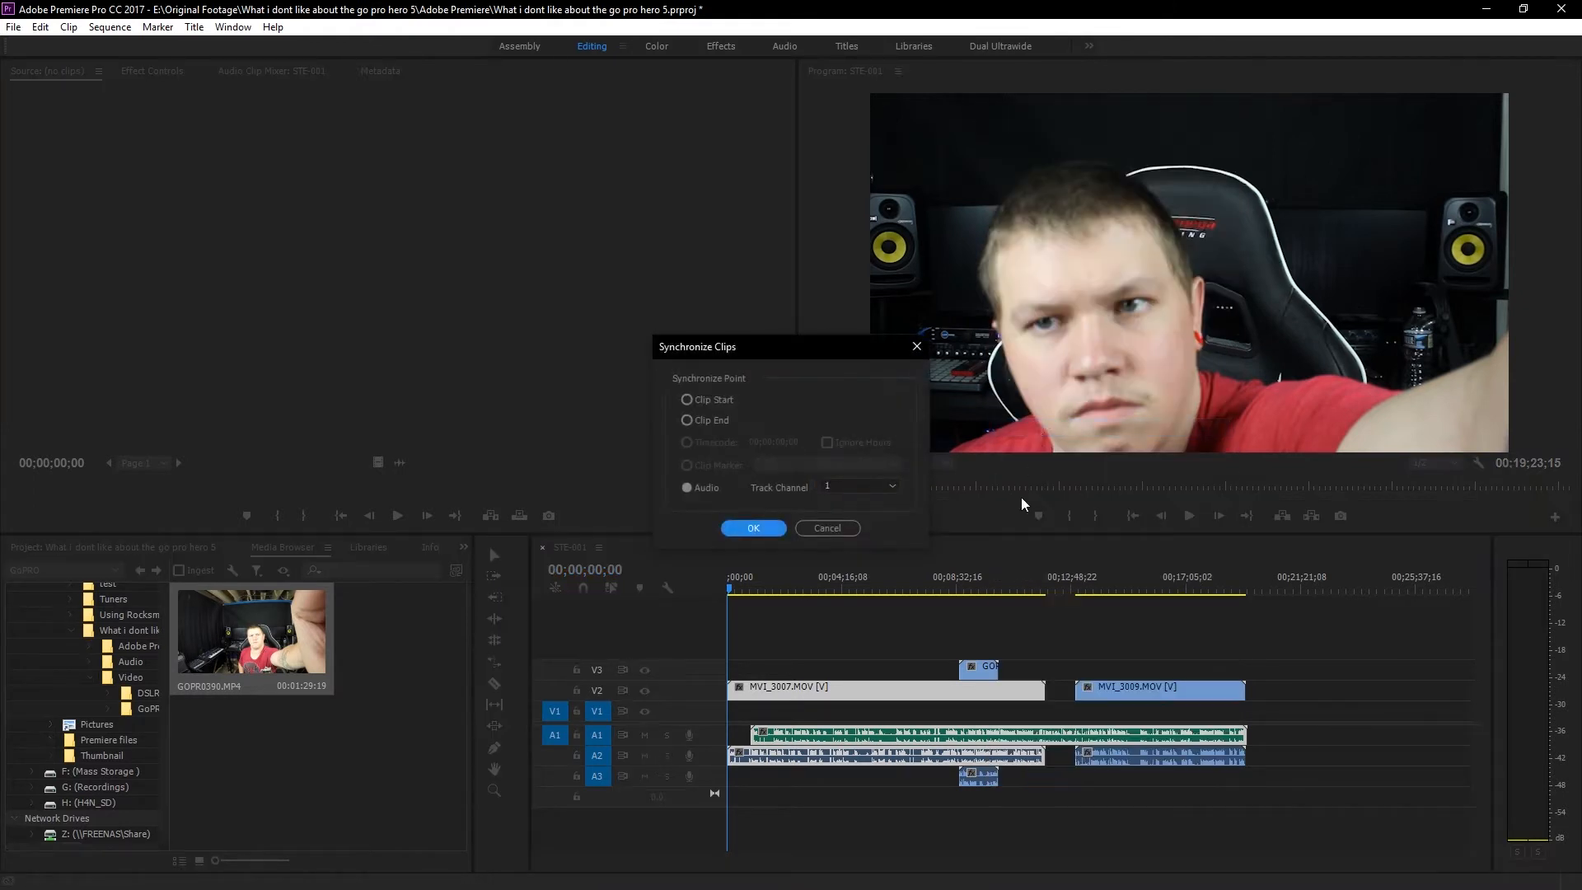
click(771, 528)
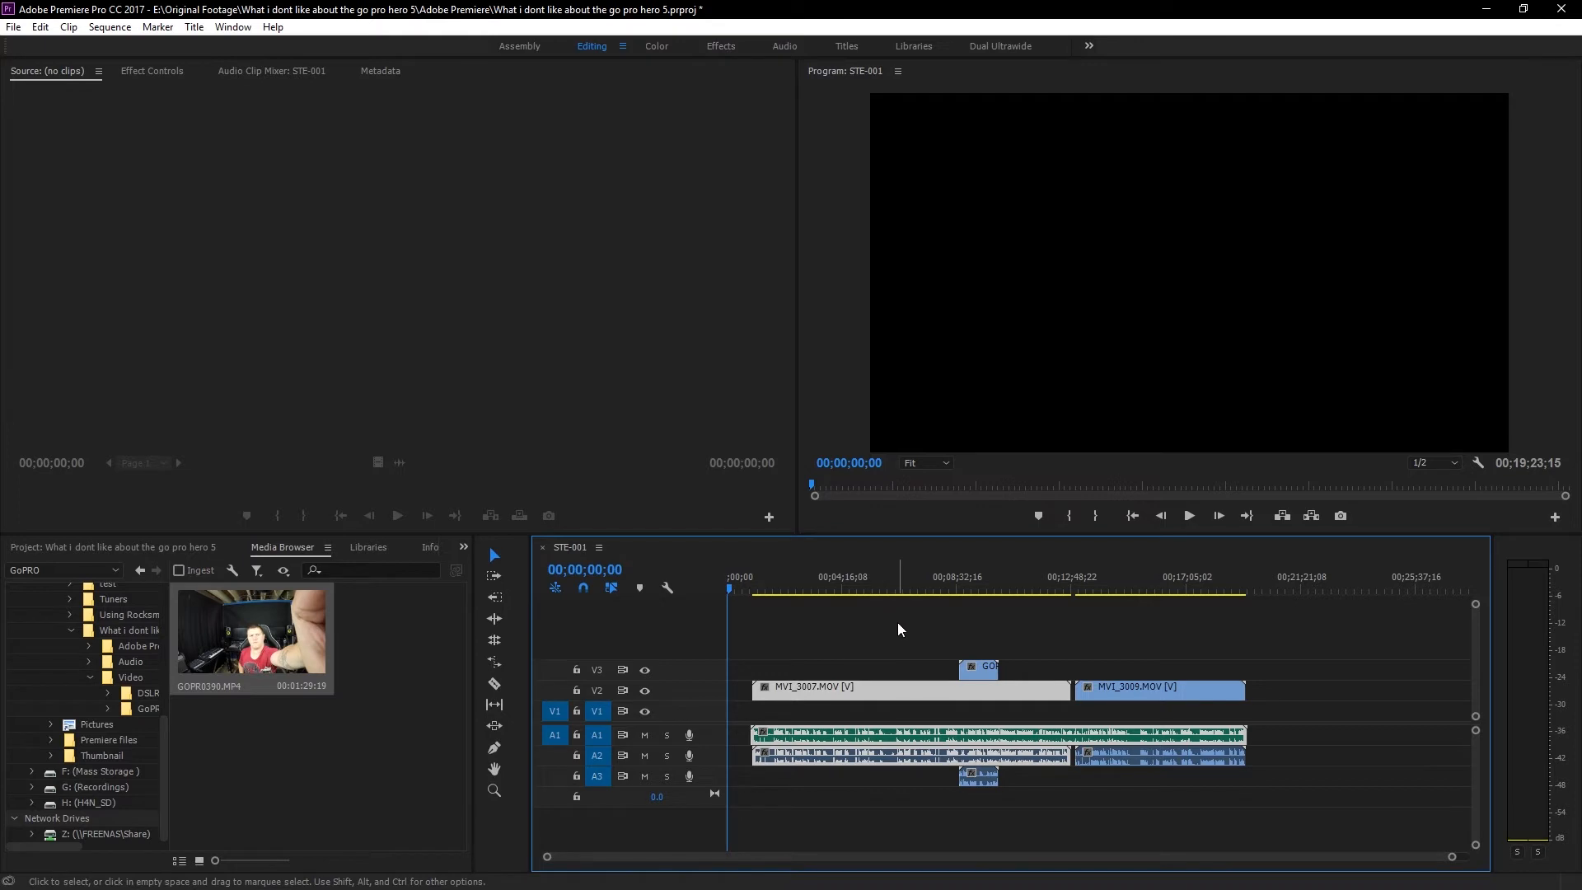
- Try to synchronize the GOPR0390.MP4 clip with the STE-001 audio by Audio track channel 1
click(969, 674)
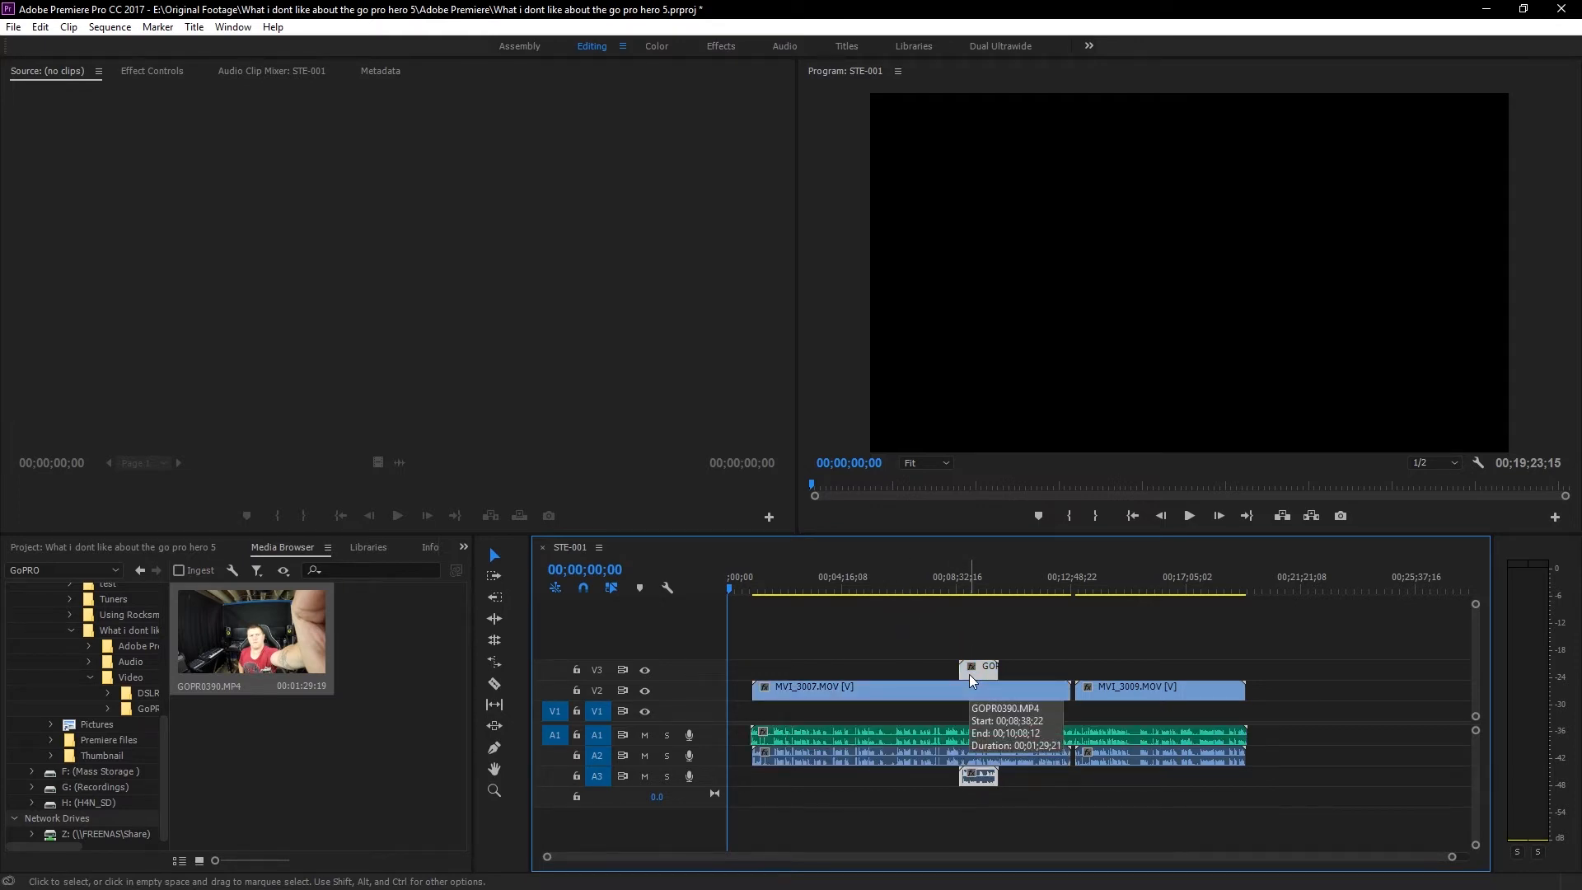
right_click(995, 735)
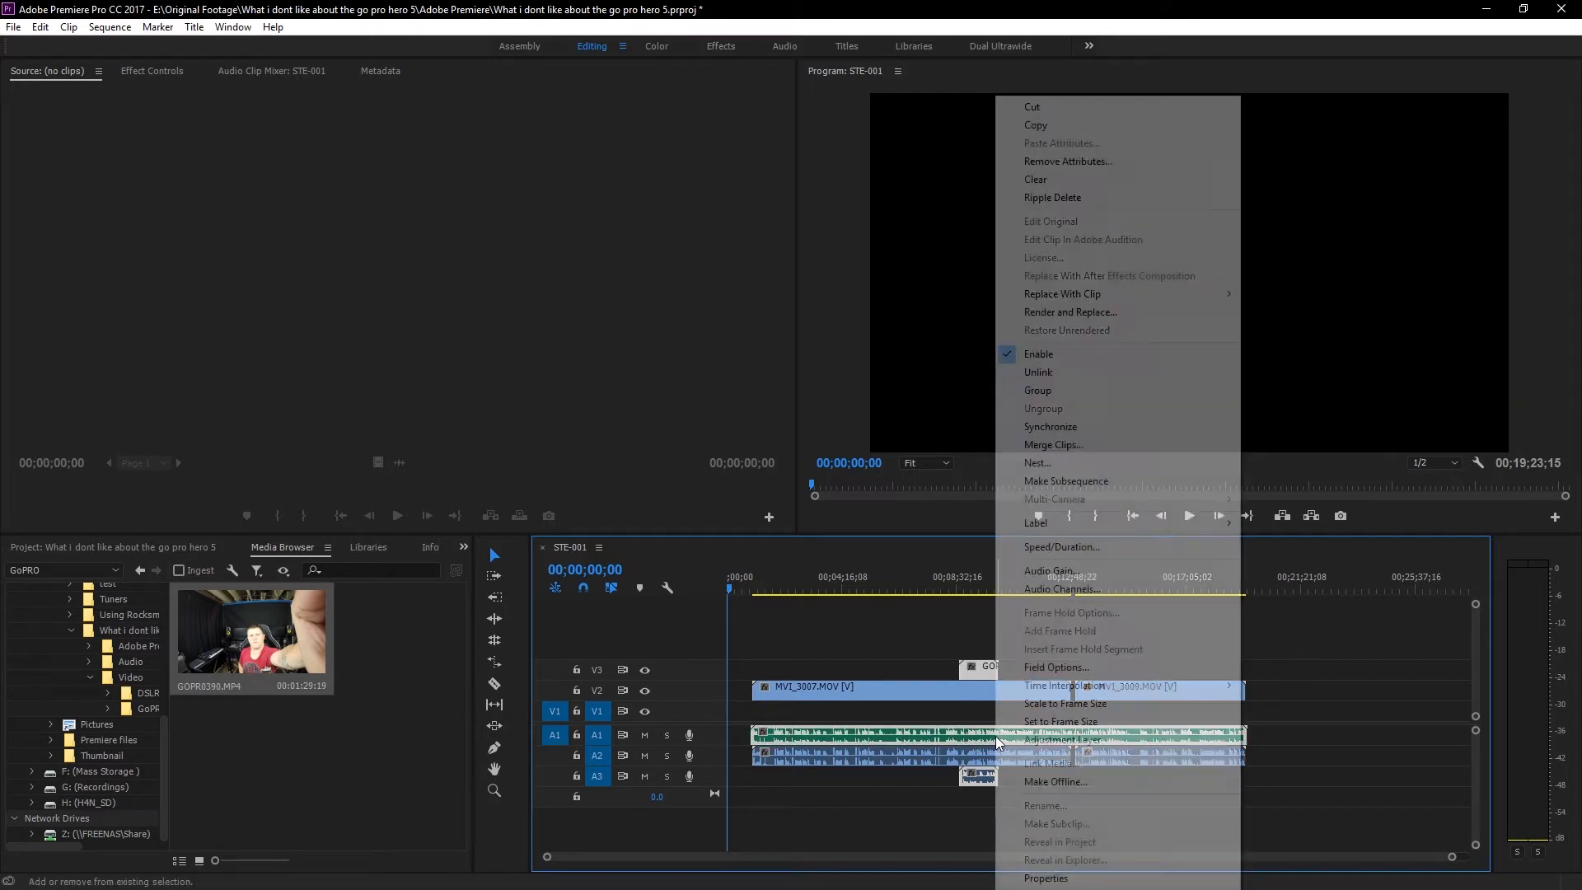
click(1036, 426)
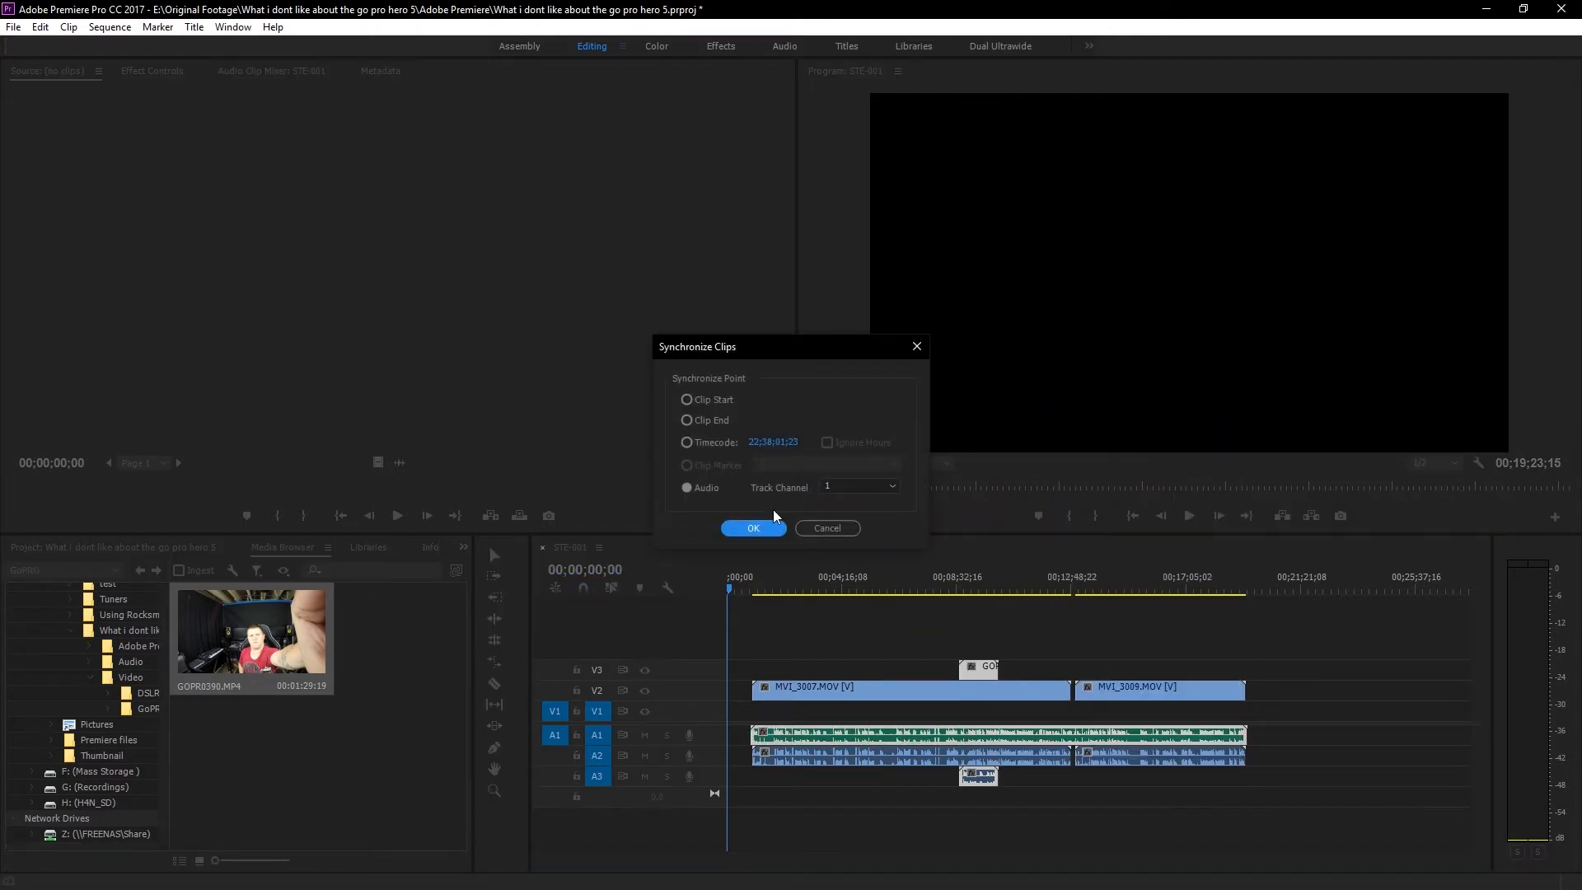
click(753, 528)
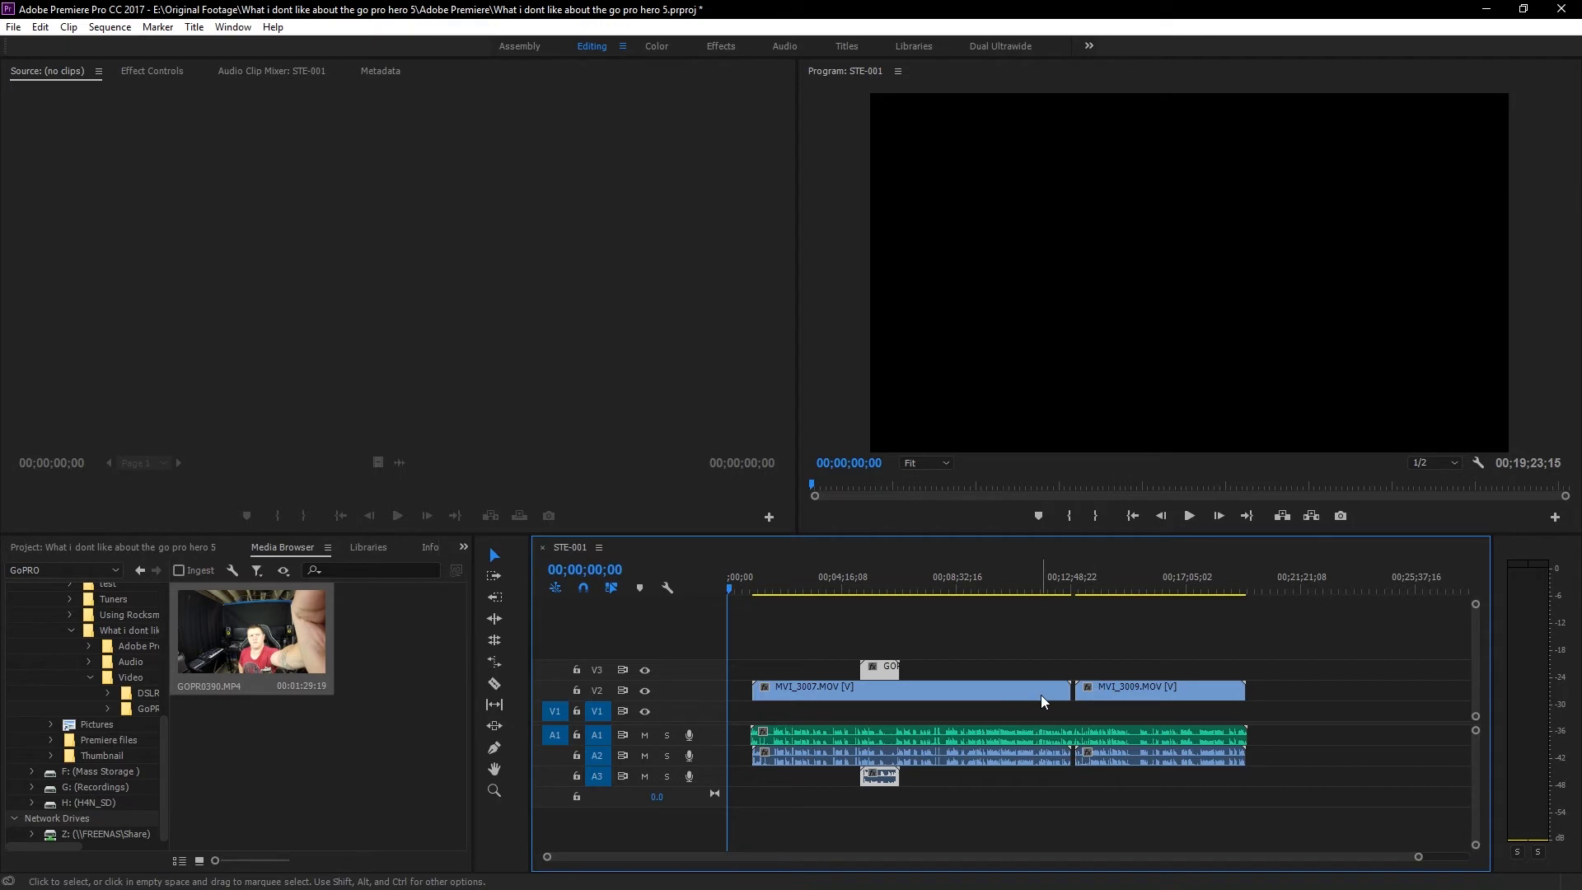
click(1132, 690)
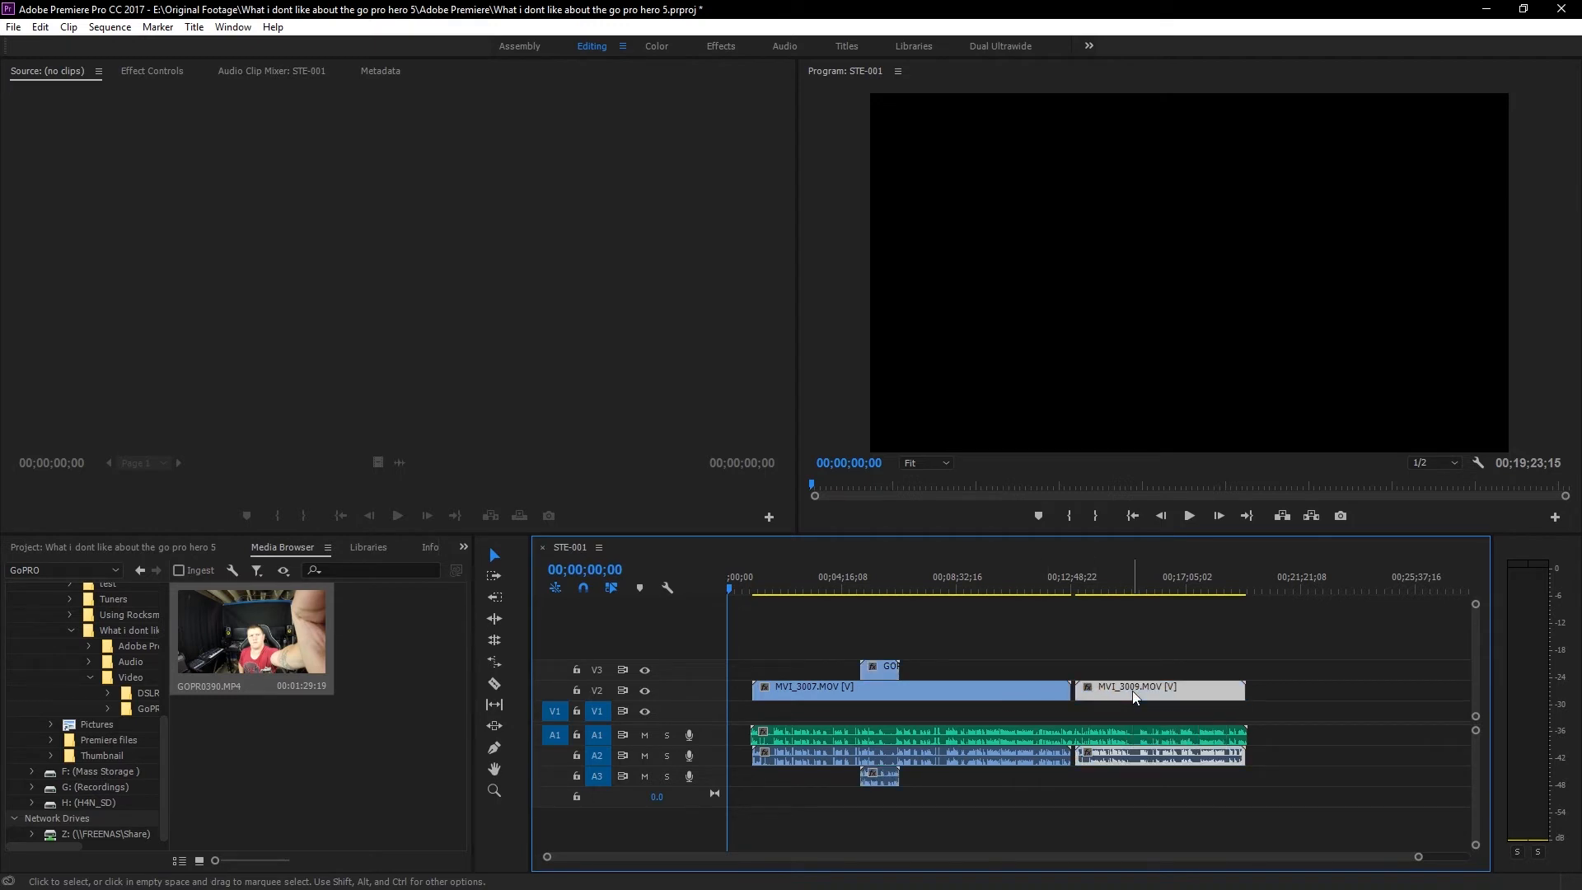
click(941, 670)
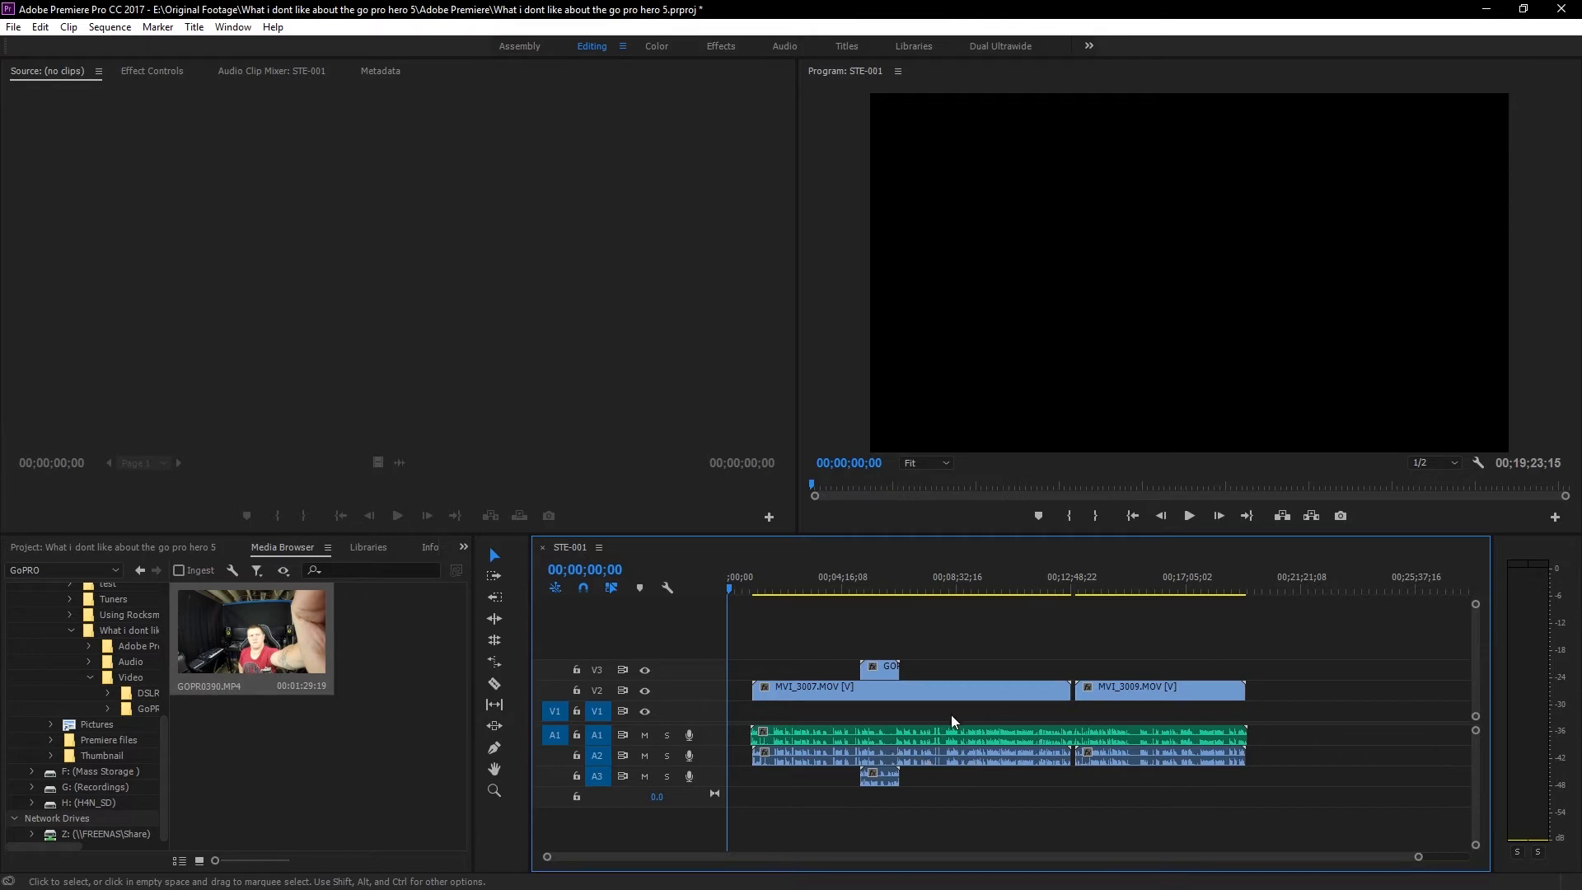
- Move the GOPR0390.MP4 clip to the start of MVI_3007.MOV and synchronize it with the STE-001 audio by Audio track channel 1
drag(886, 674, 778, 671)
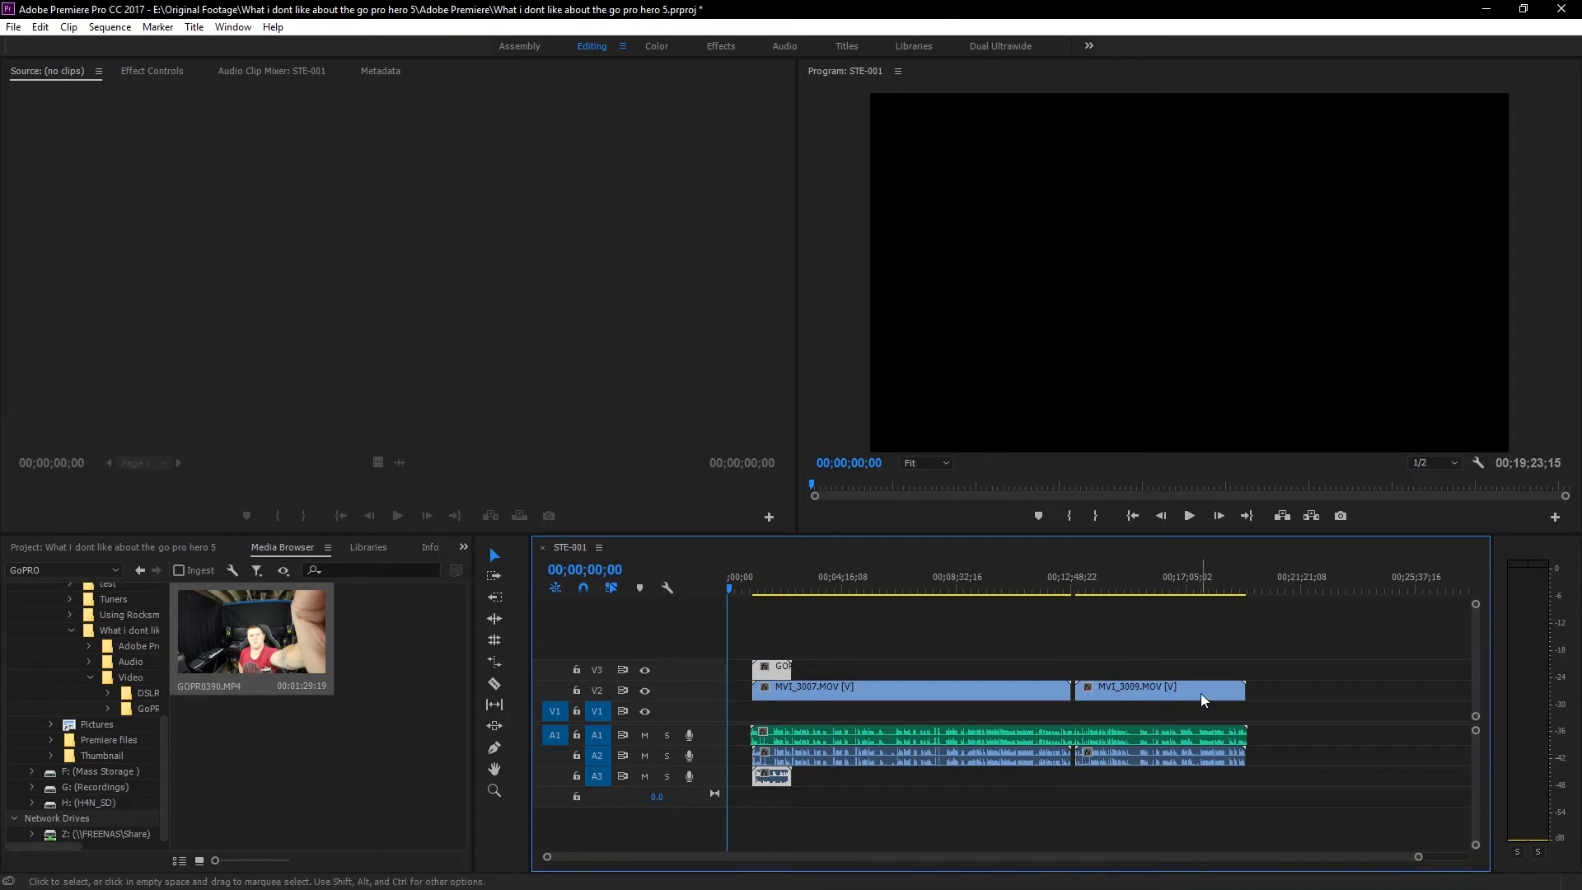
shift+click(947, 734)
right_click(947, 734)
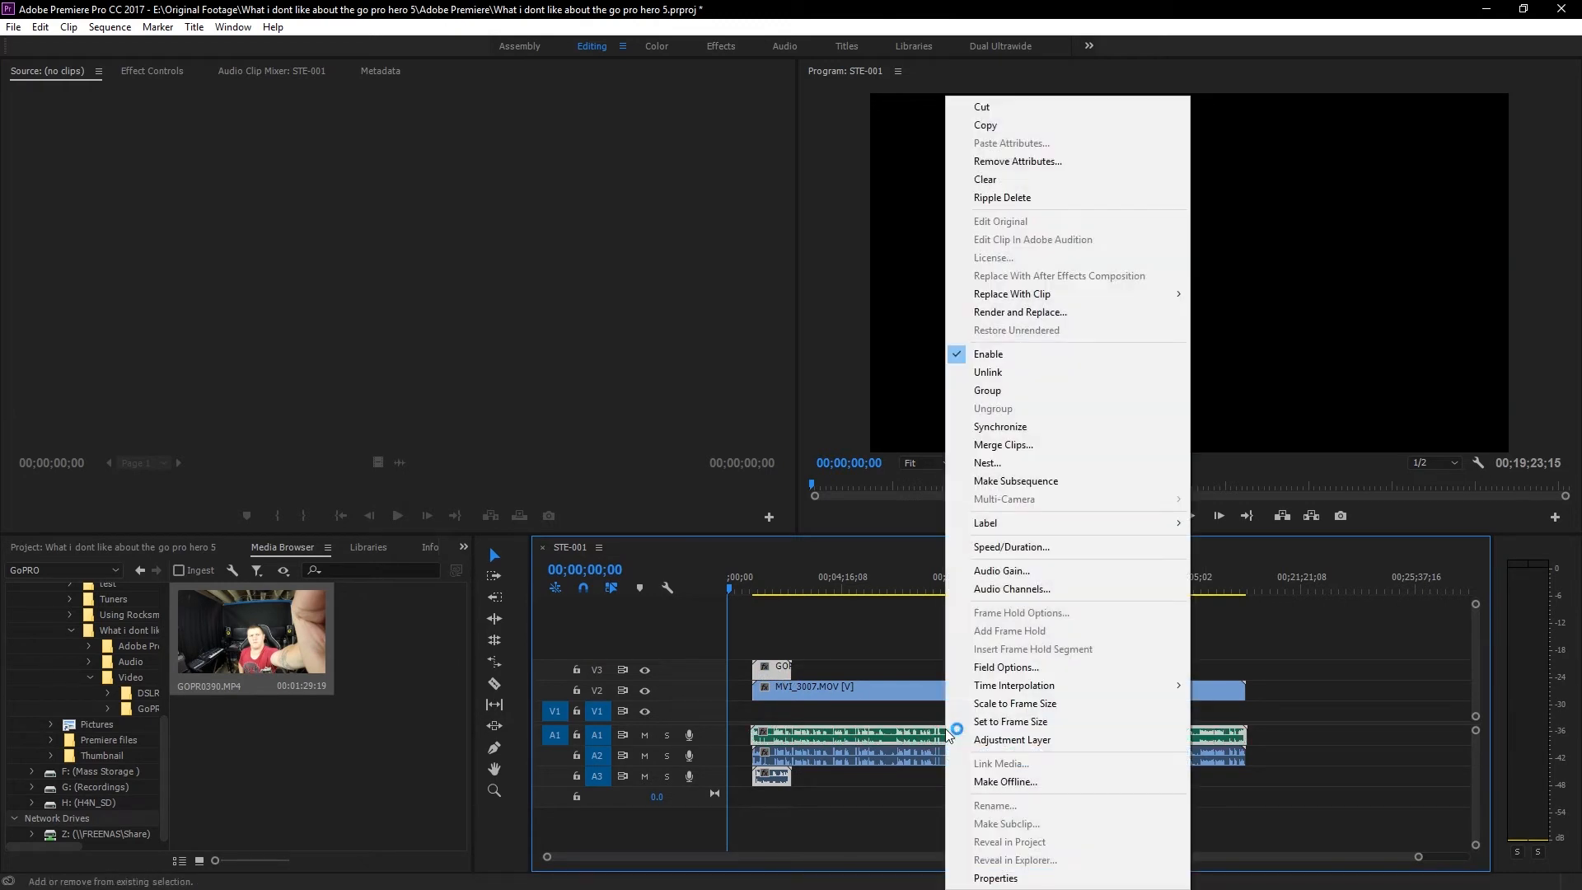
click(991, 427)
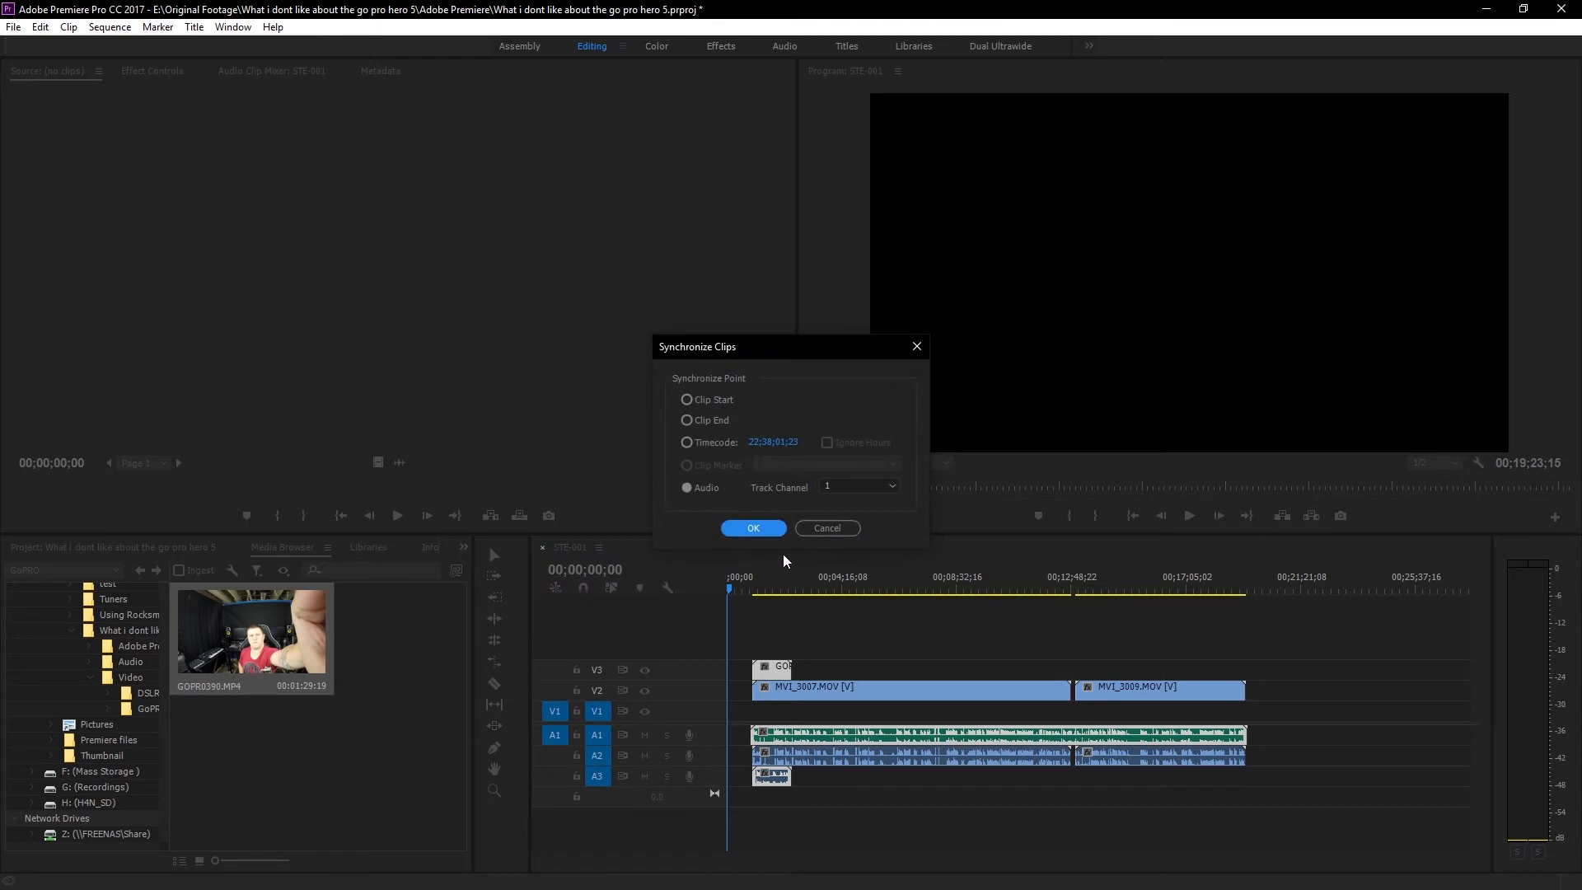
click(734, 522)
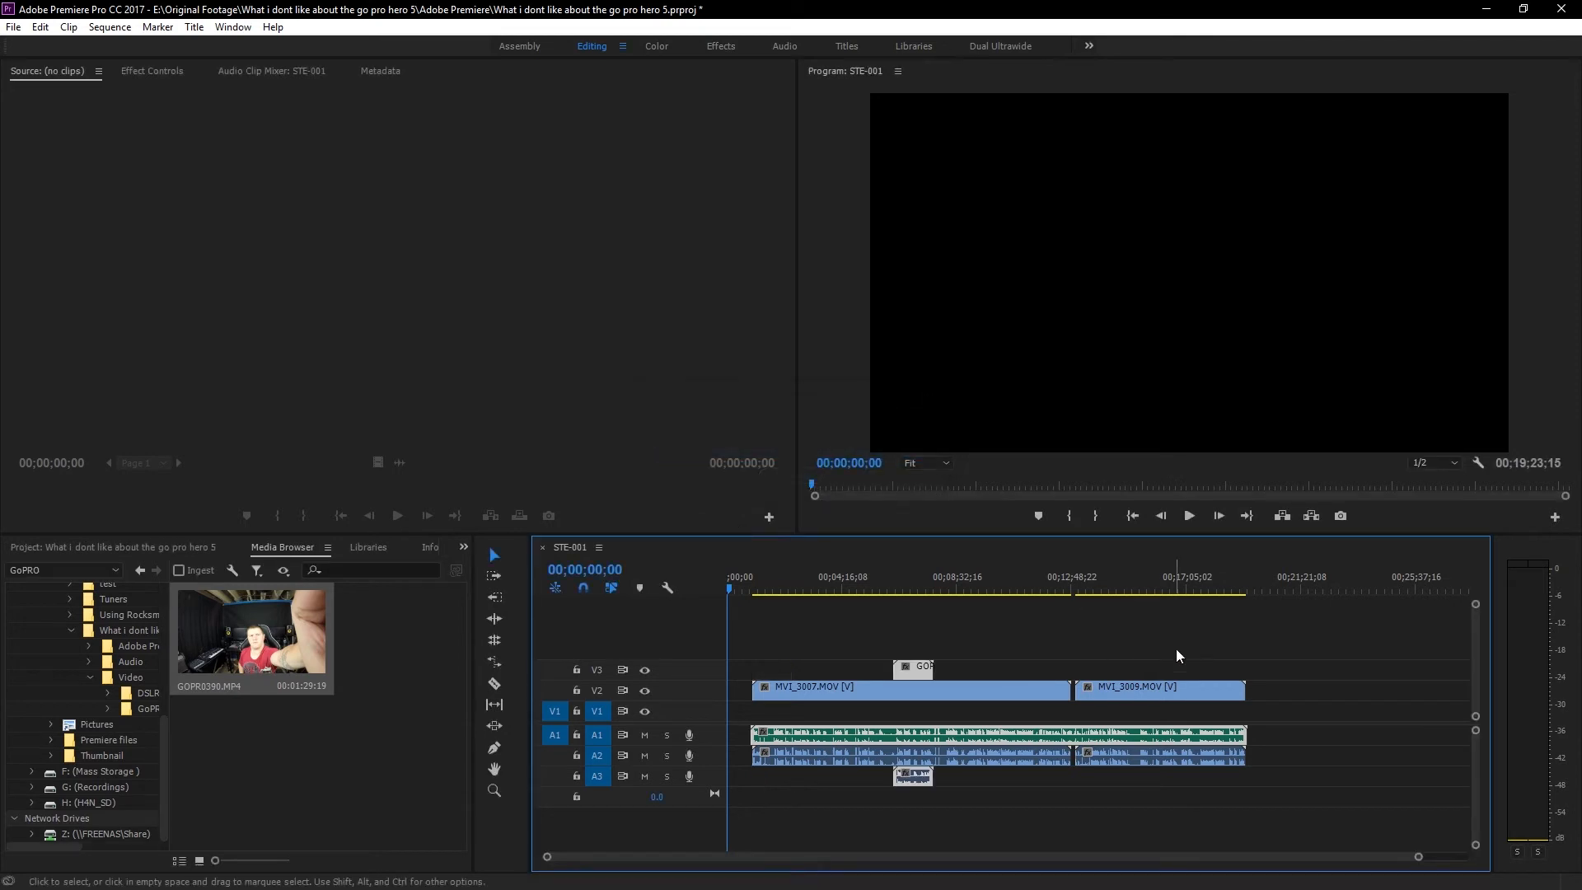
- Shift all video and audio clips together so the STE-001 audio begins at the start of the sequence
click(1003, 646)
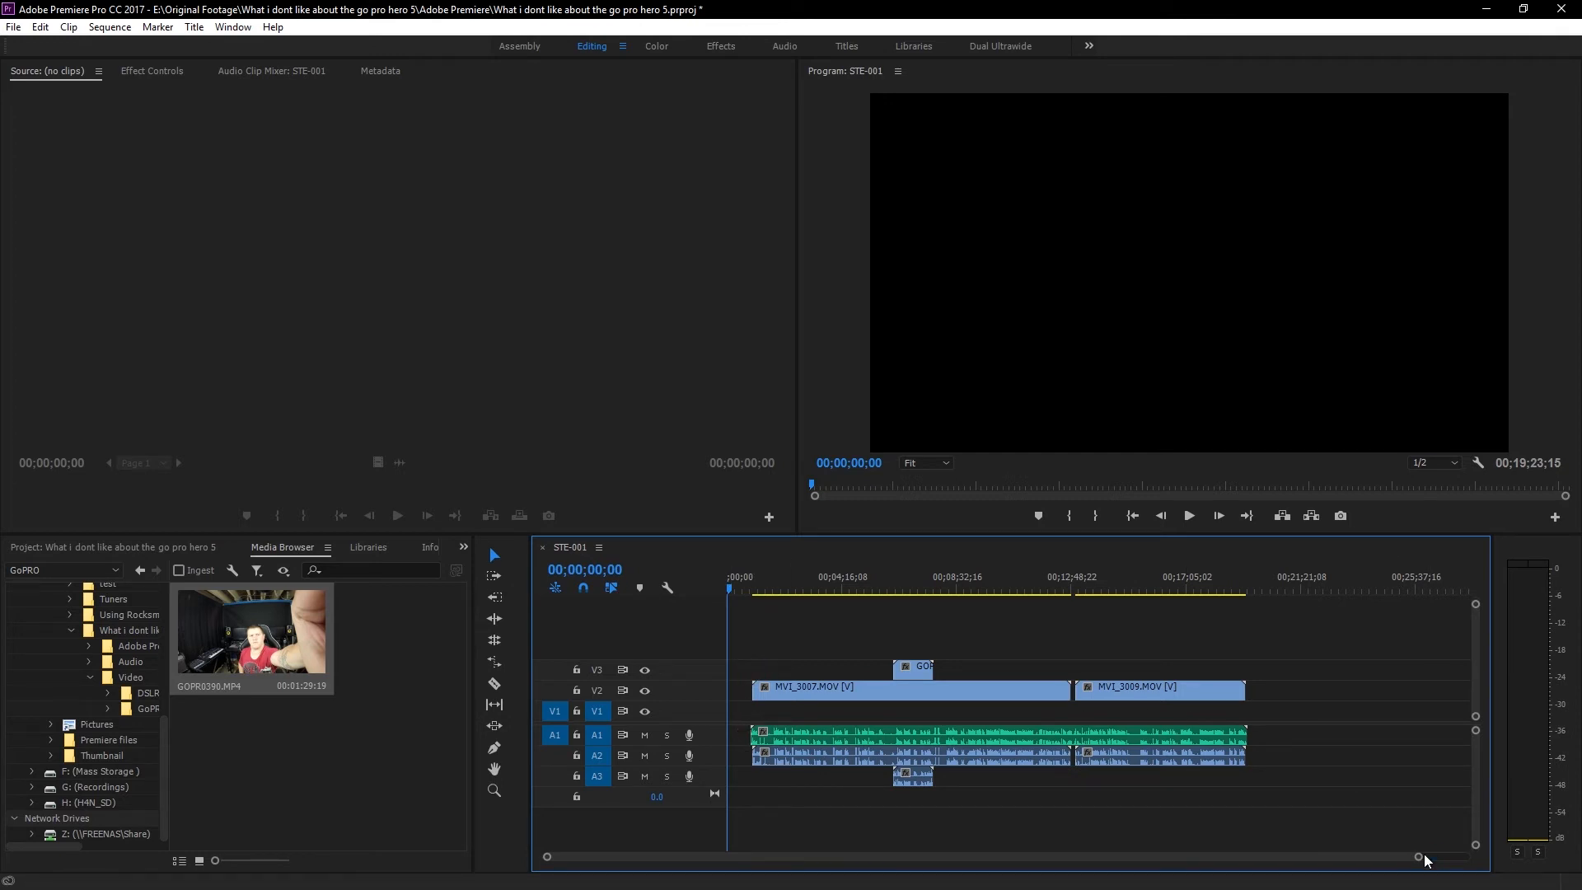
drag(1318, 646, 803, 779)
drag(864, 685, 839, 685)
- Enlarge the audio tracks and compare the waveforms of the external, DSLR and GoPro audio along the whole timeline to check their alignment
drag(1417, 859, 676, 856)
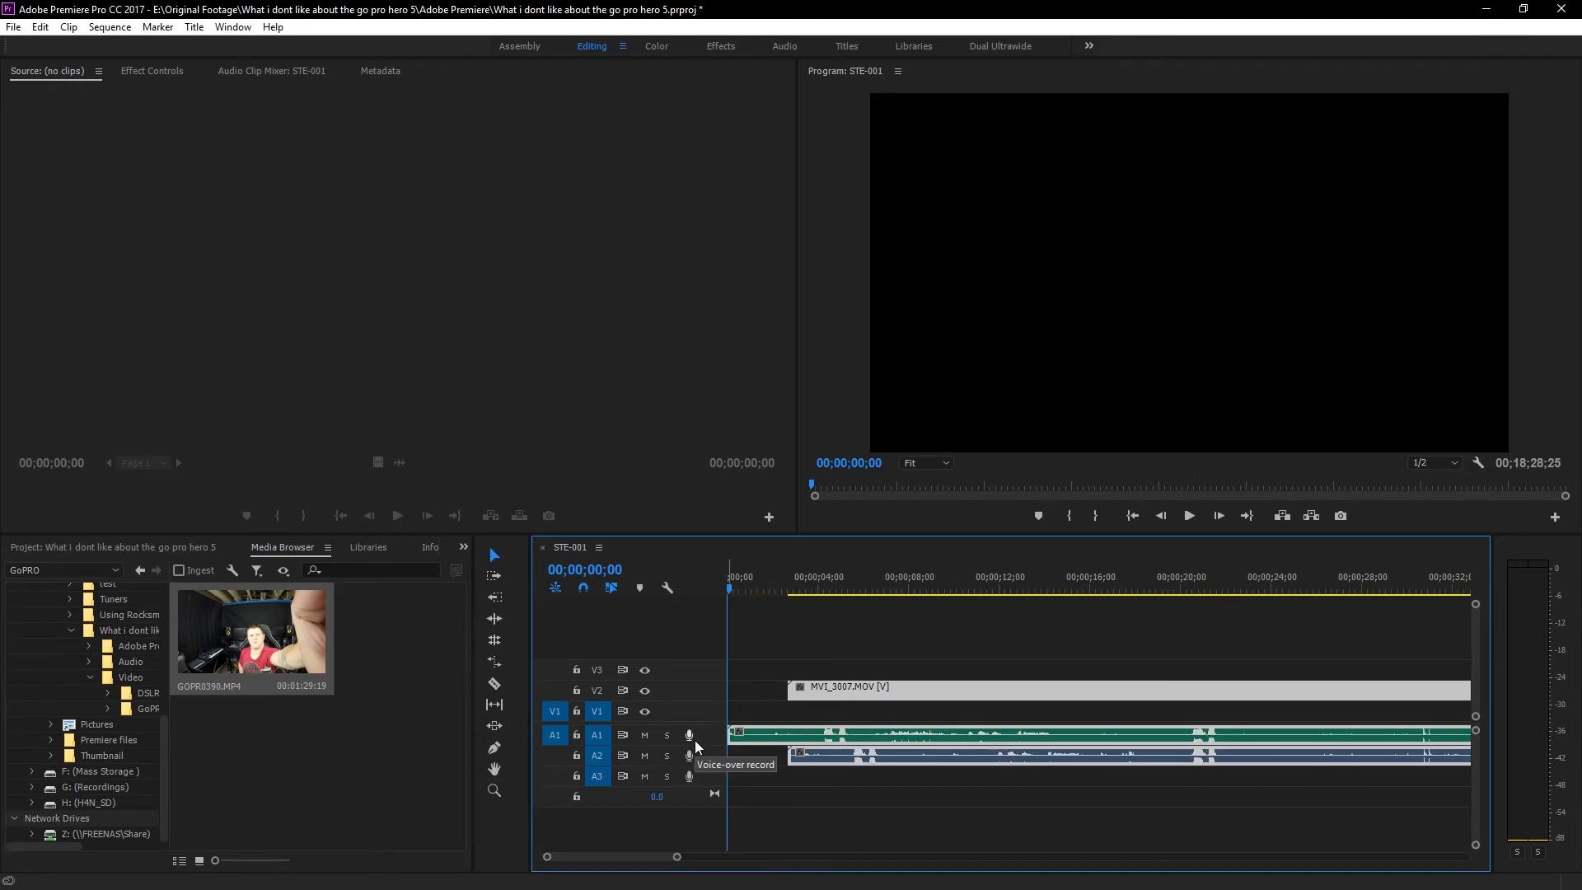
drag(714, 746, 703, 847)
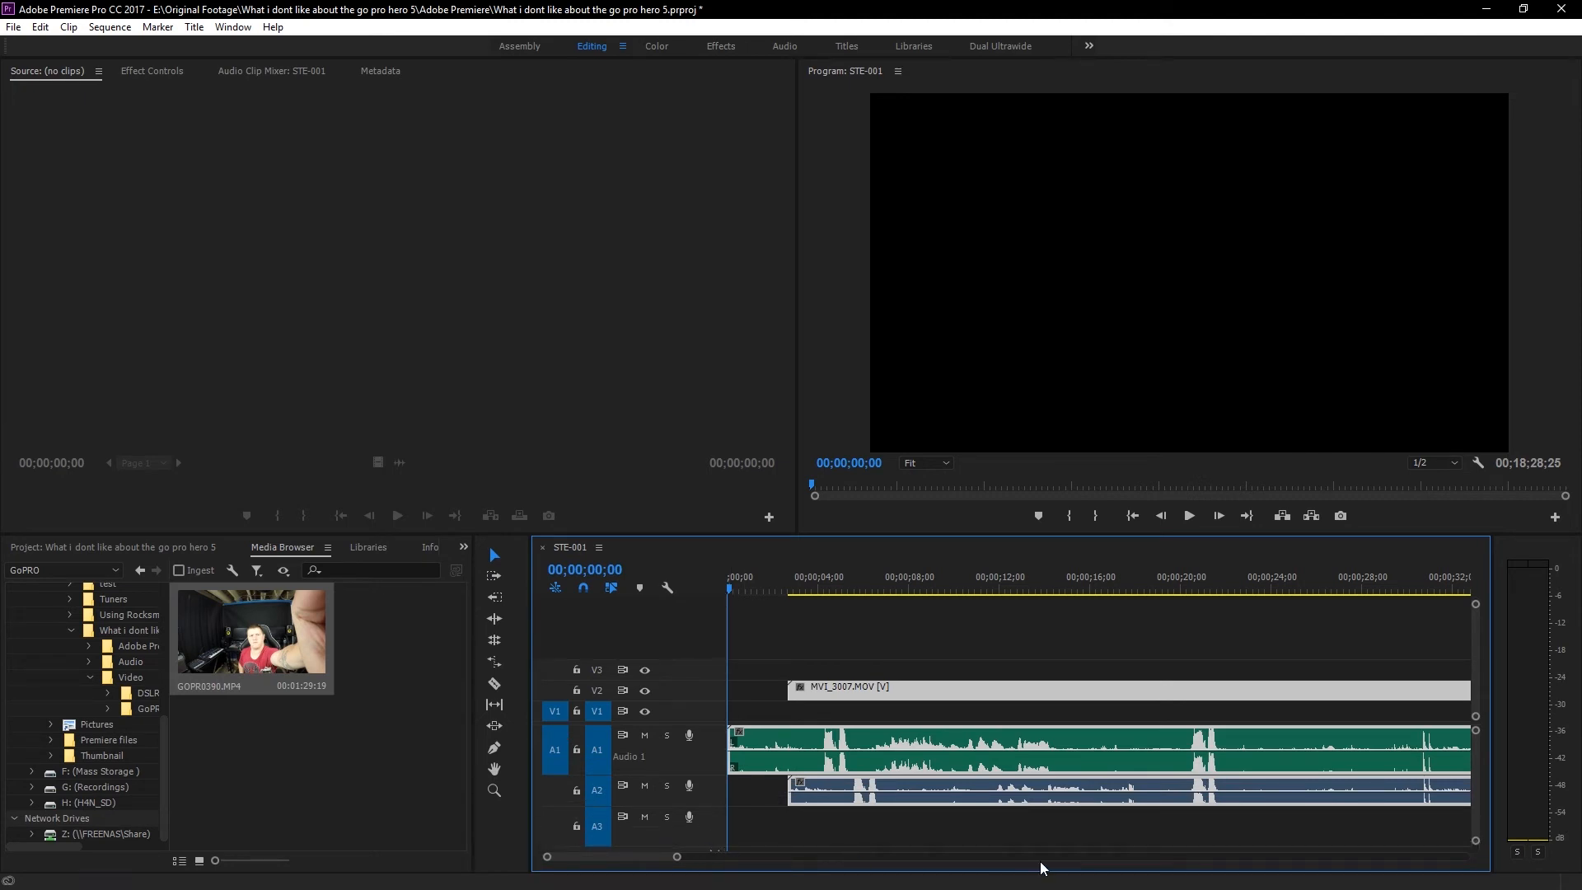
drag(607, 855, 758, 888)
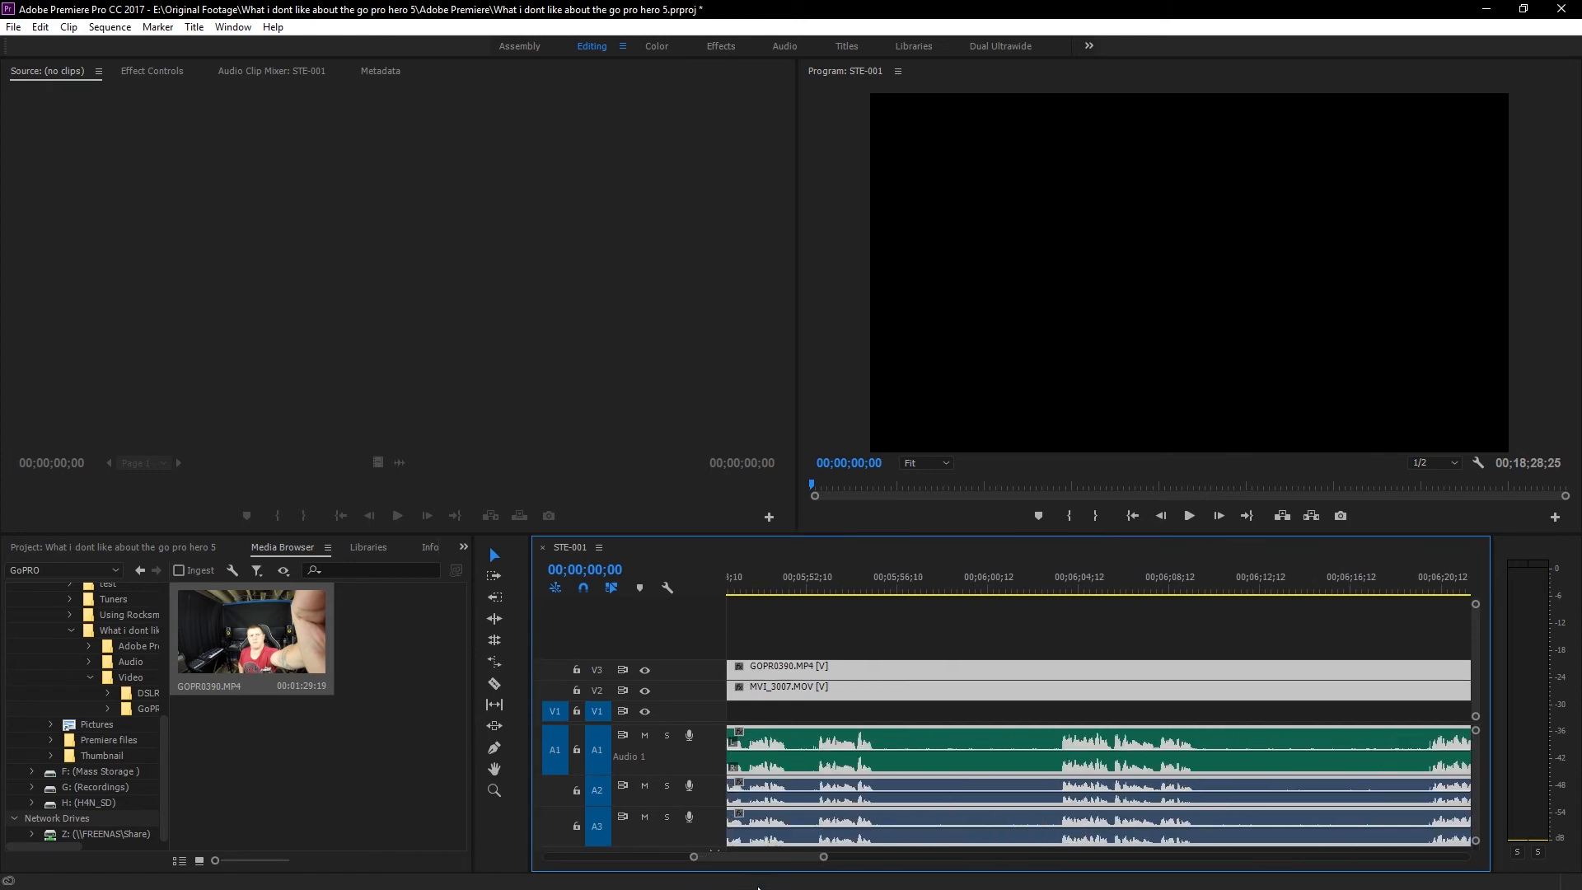
drag(758, 888, 1065, 858)
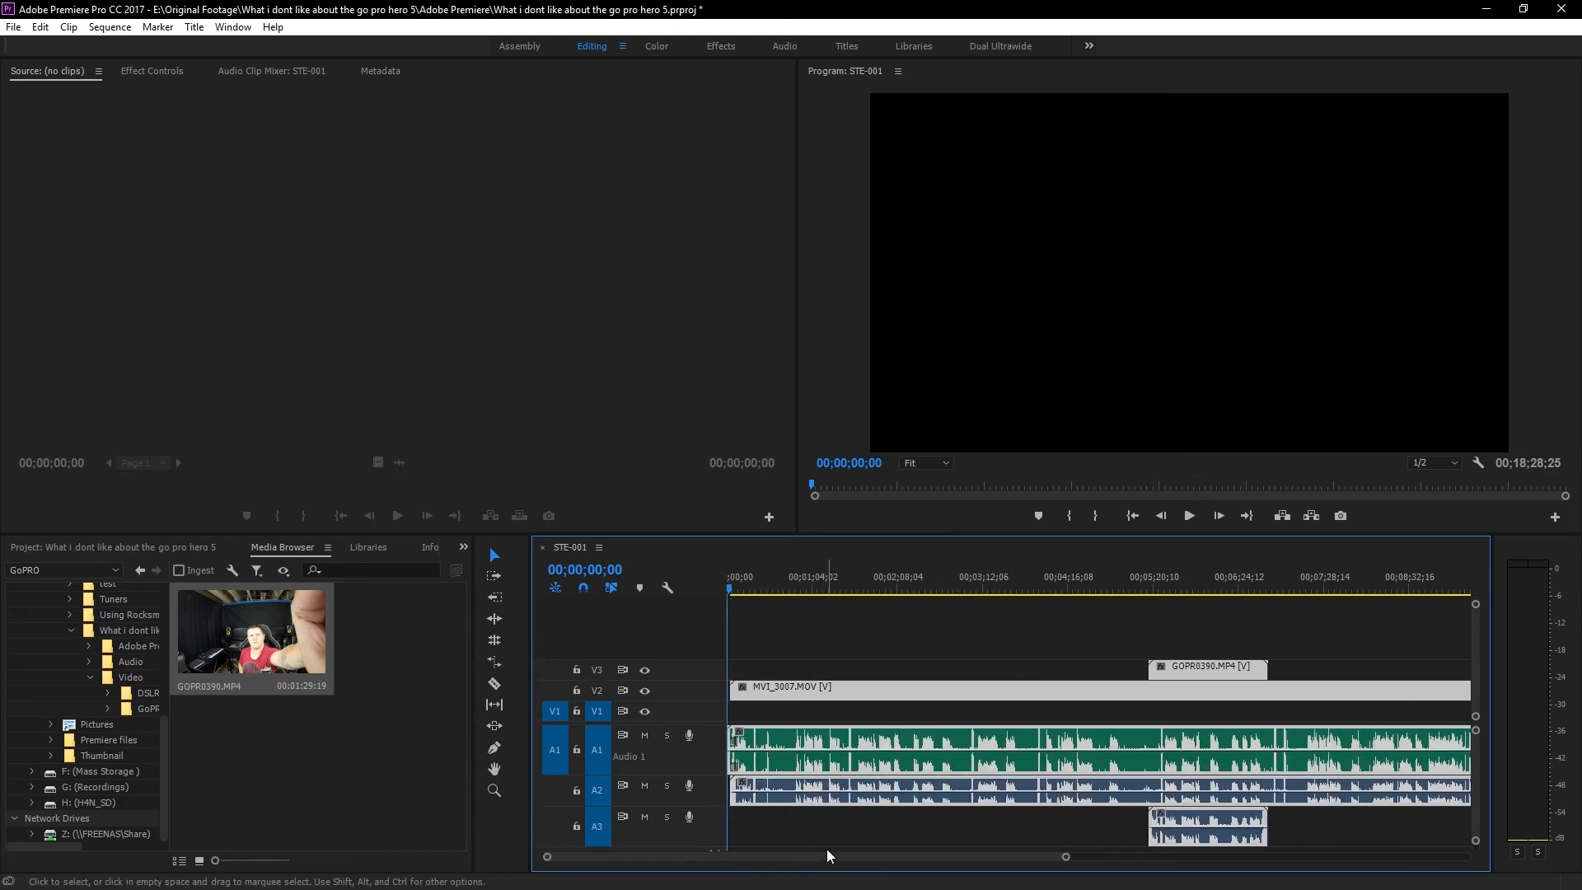
drag(827, 858, 1003, 873)
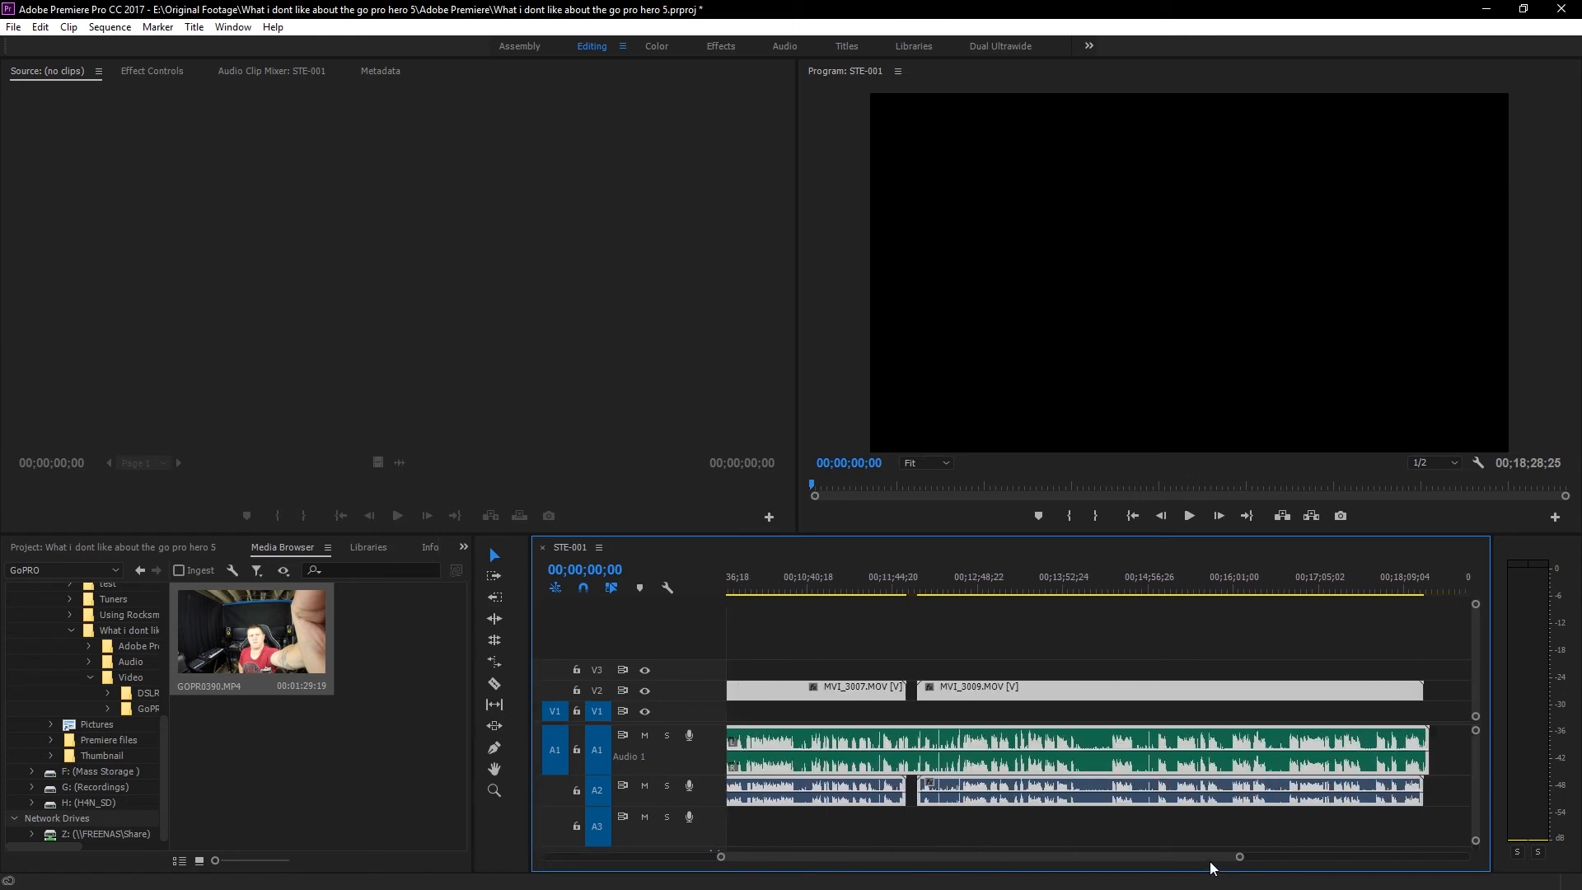
drag(1240, 859, 1092, 860)
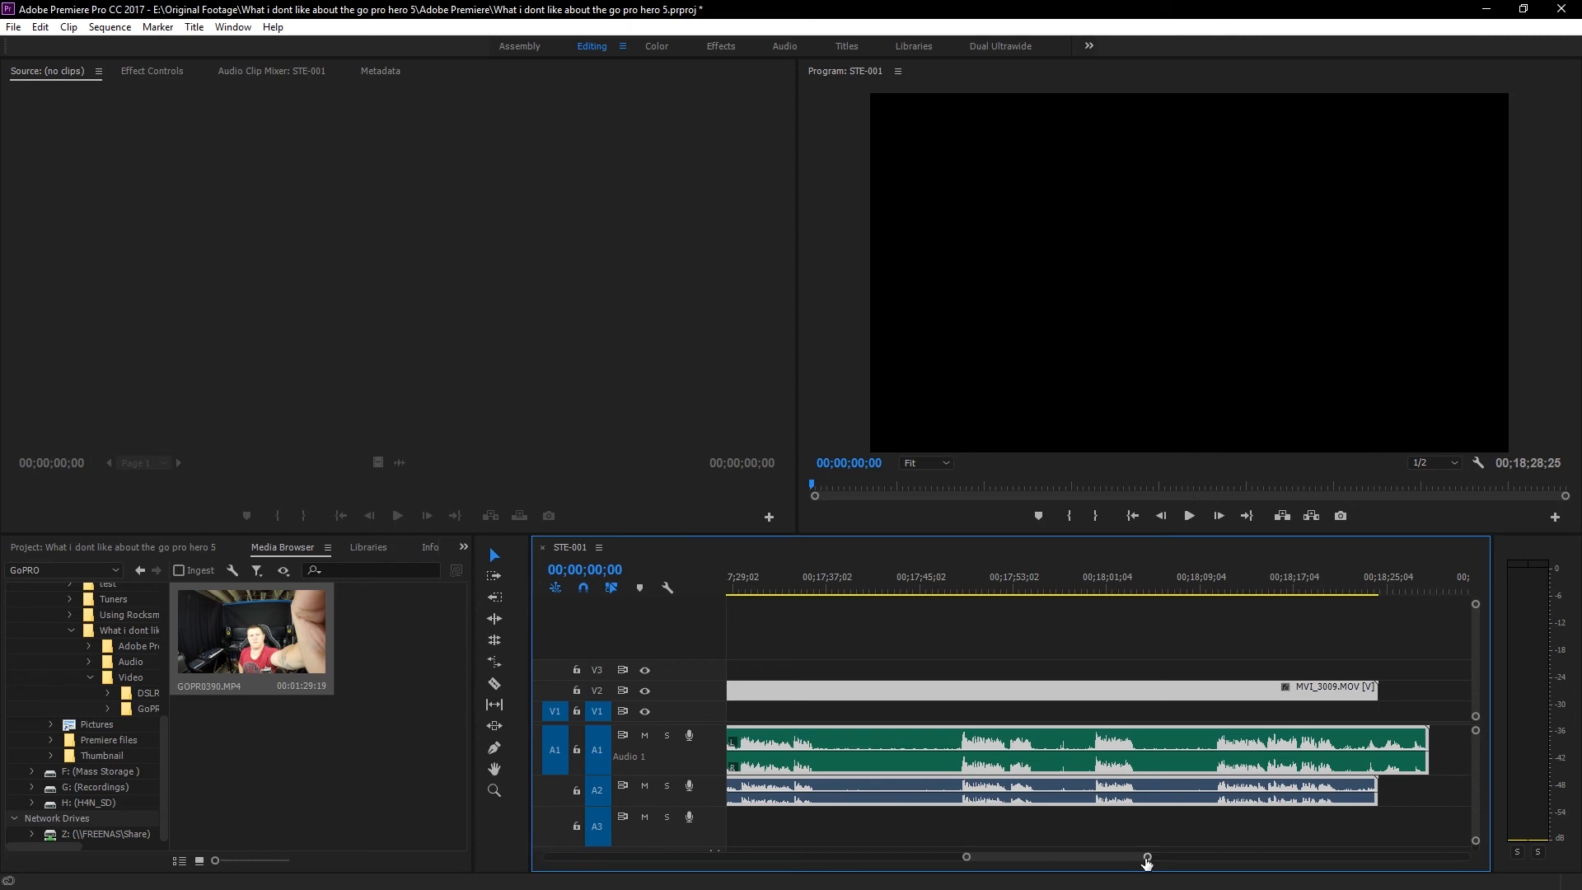
drag(1147, 857, 1372, 856)
drag(1259, 871, 970, 851)
click(1042, 626)
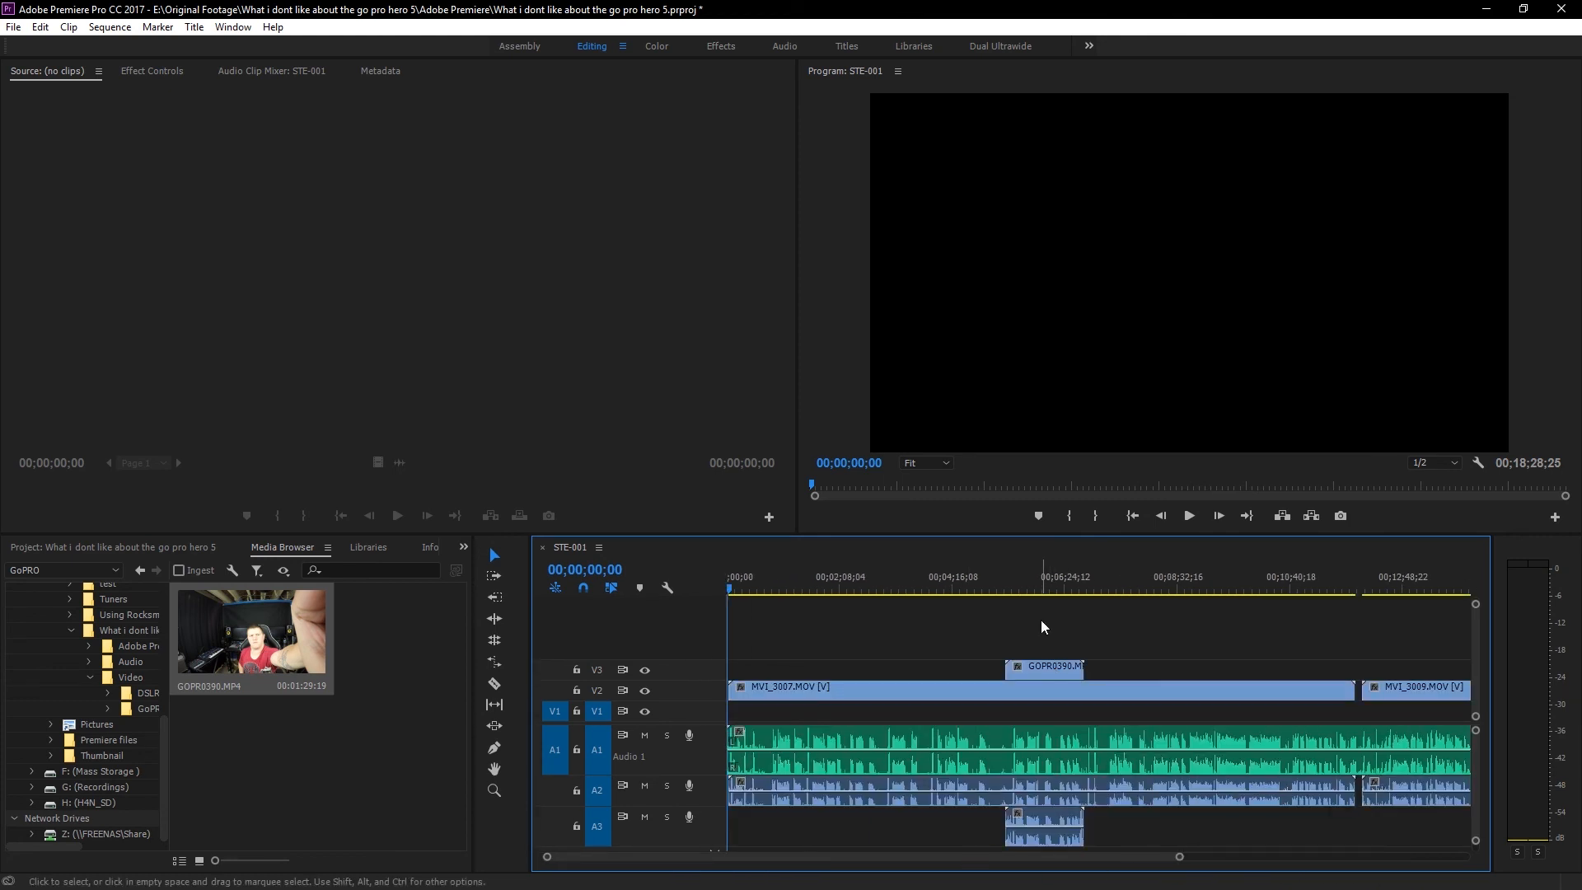